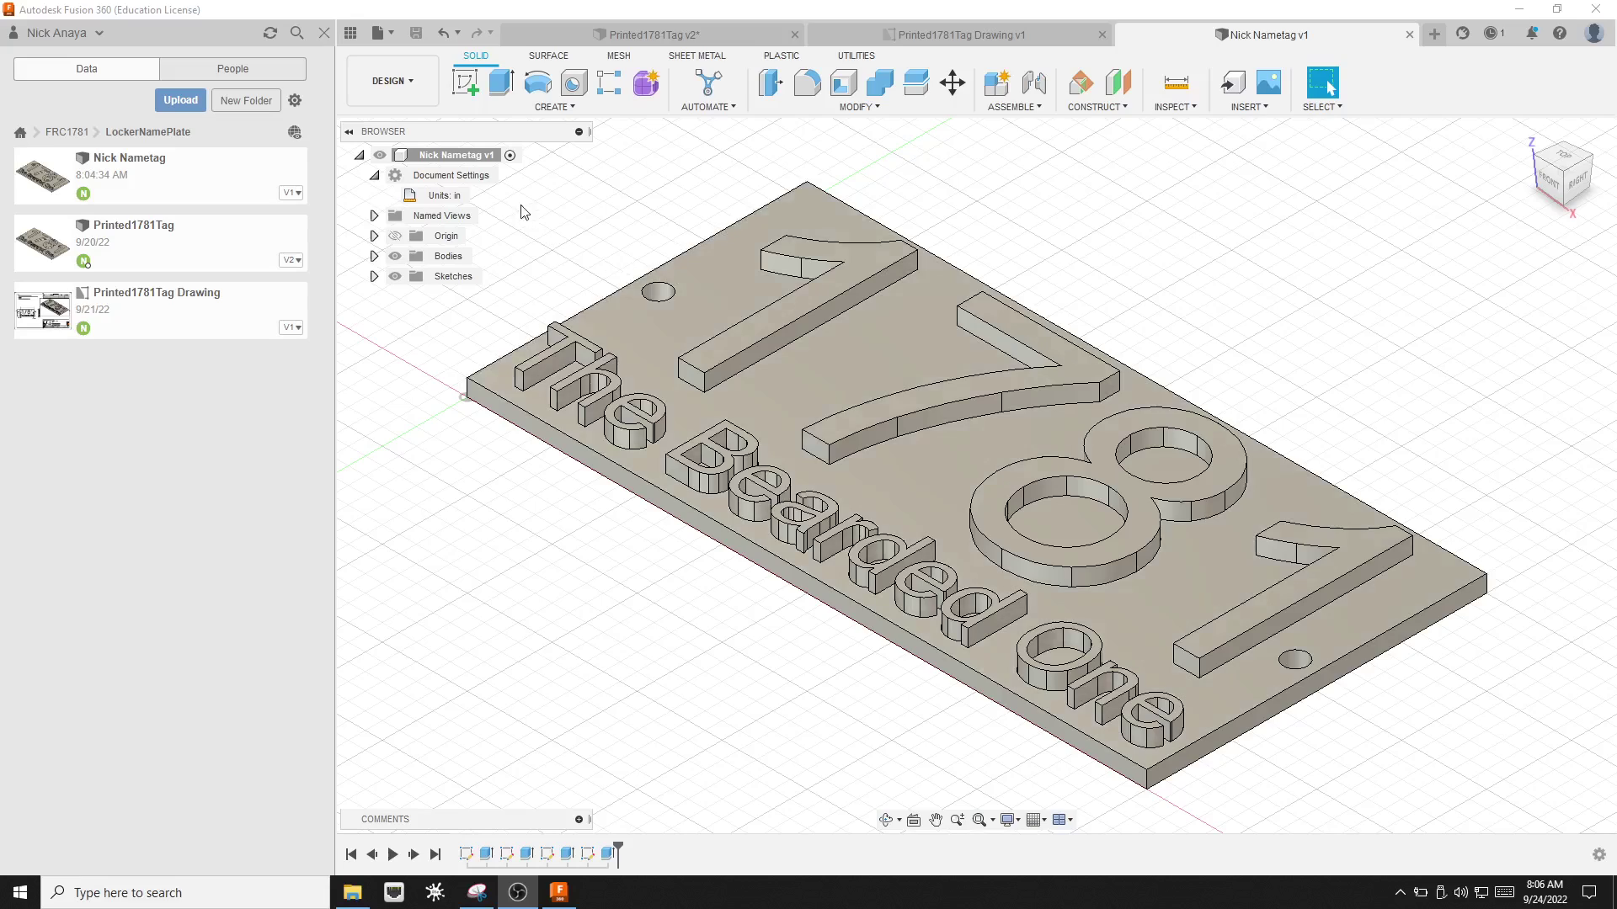
# Start saving the nametag component as a mesh, replacing the selected component with the nameplate body
pyautogui.rightClick(458, 160)
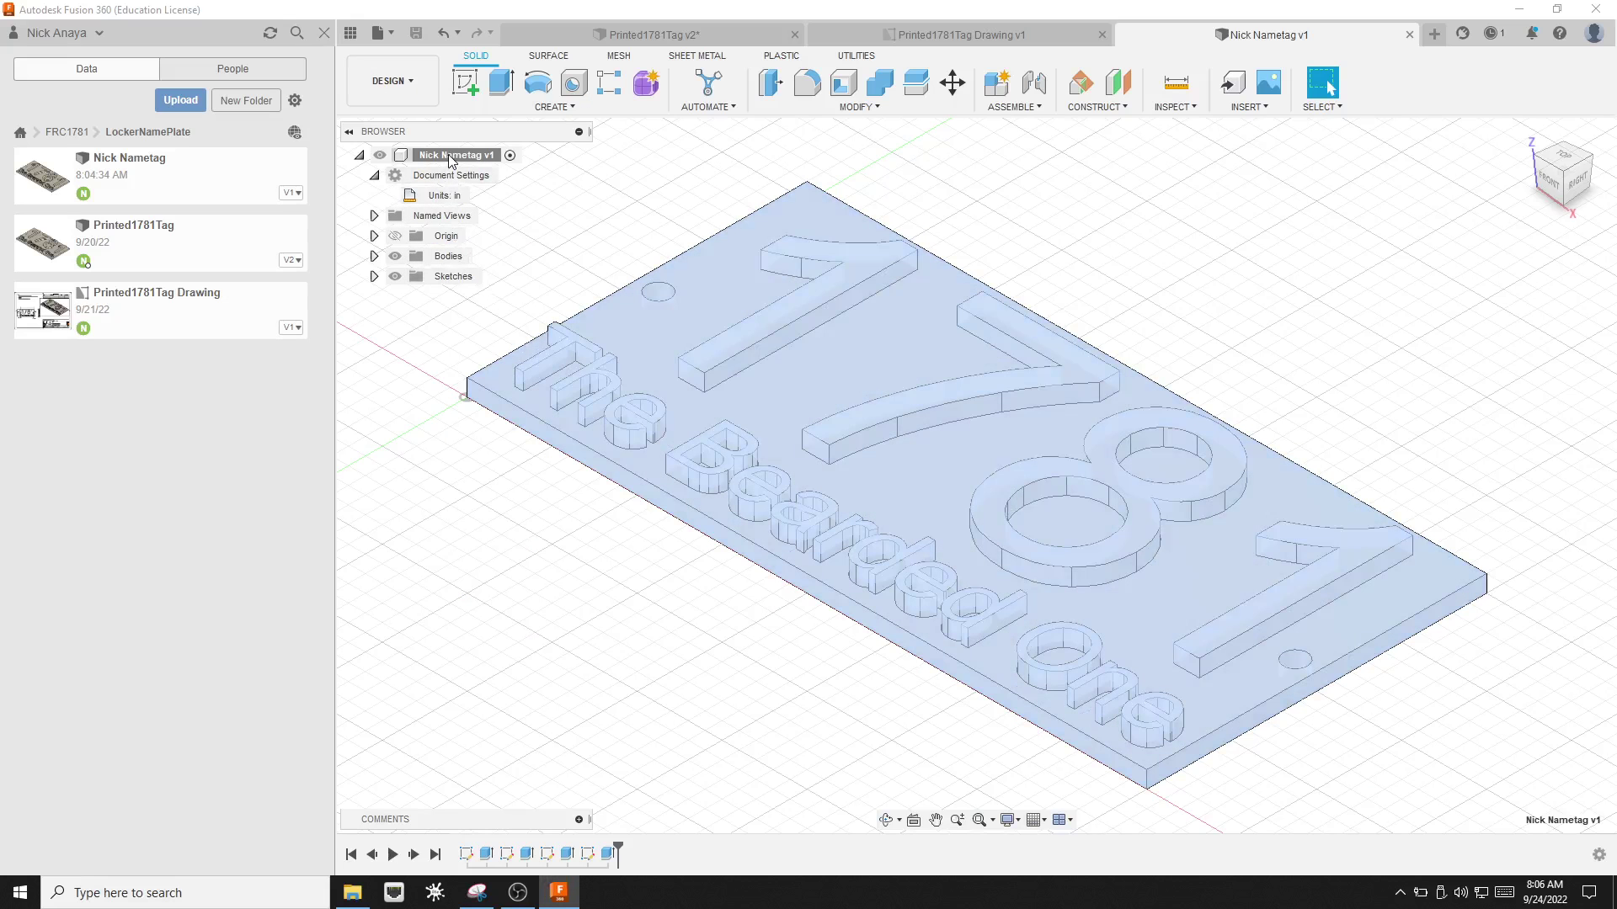
pyautogui.rightClick(451, 160)
pyautogui.click(500, 413)
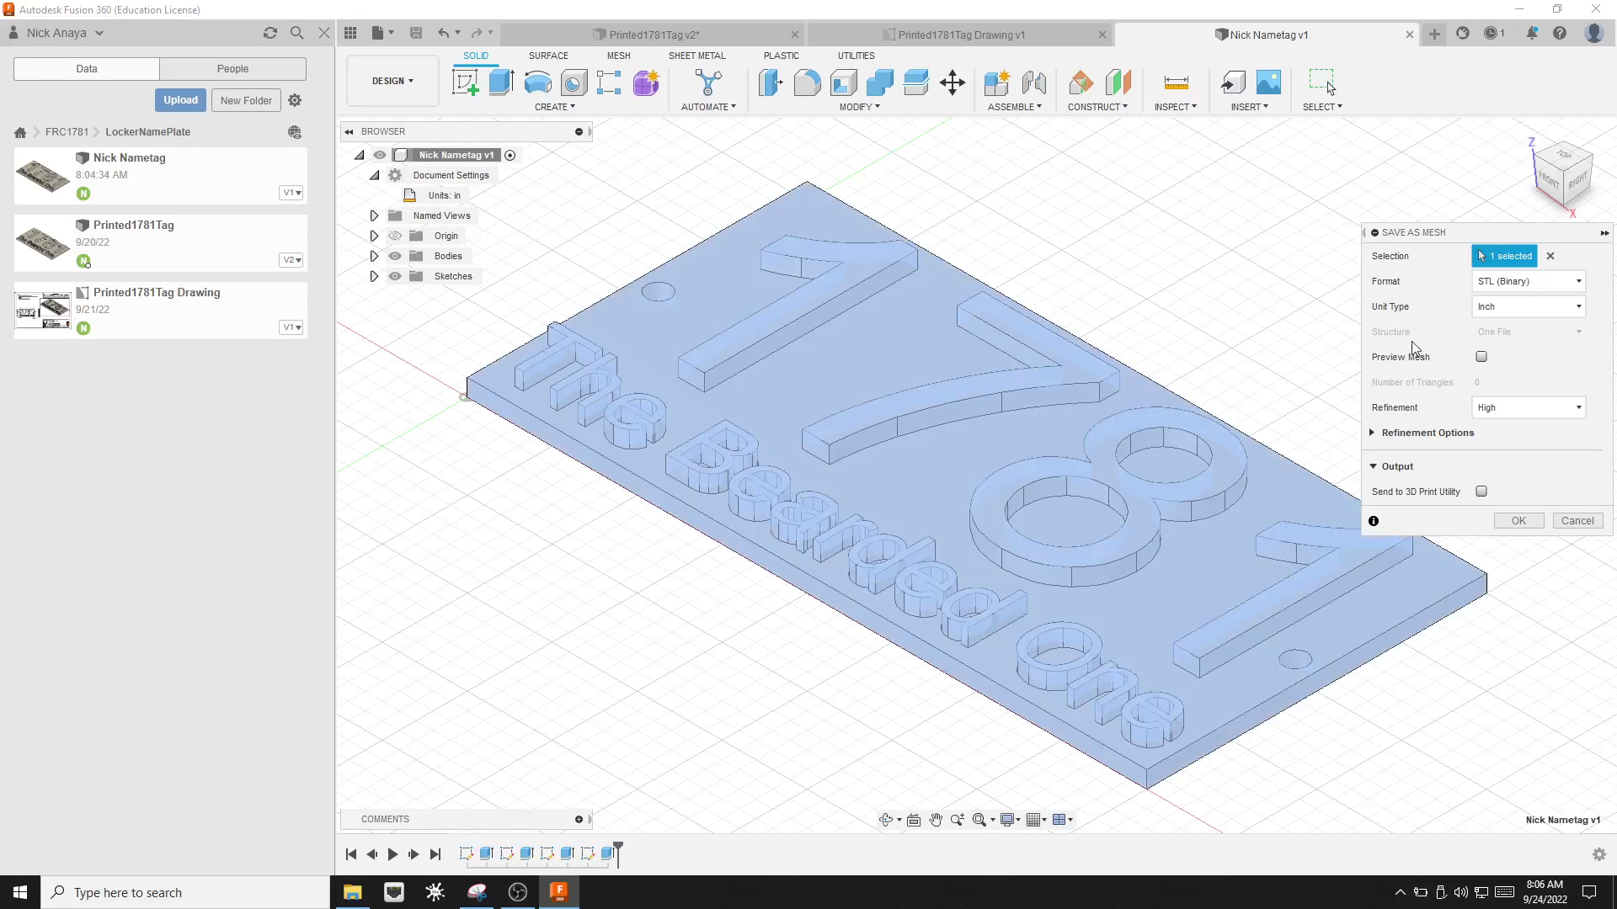
pyautogui.click(1550, 256)
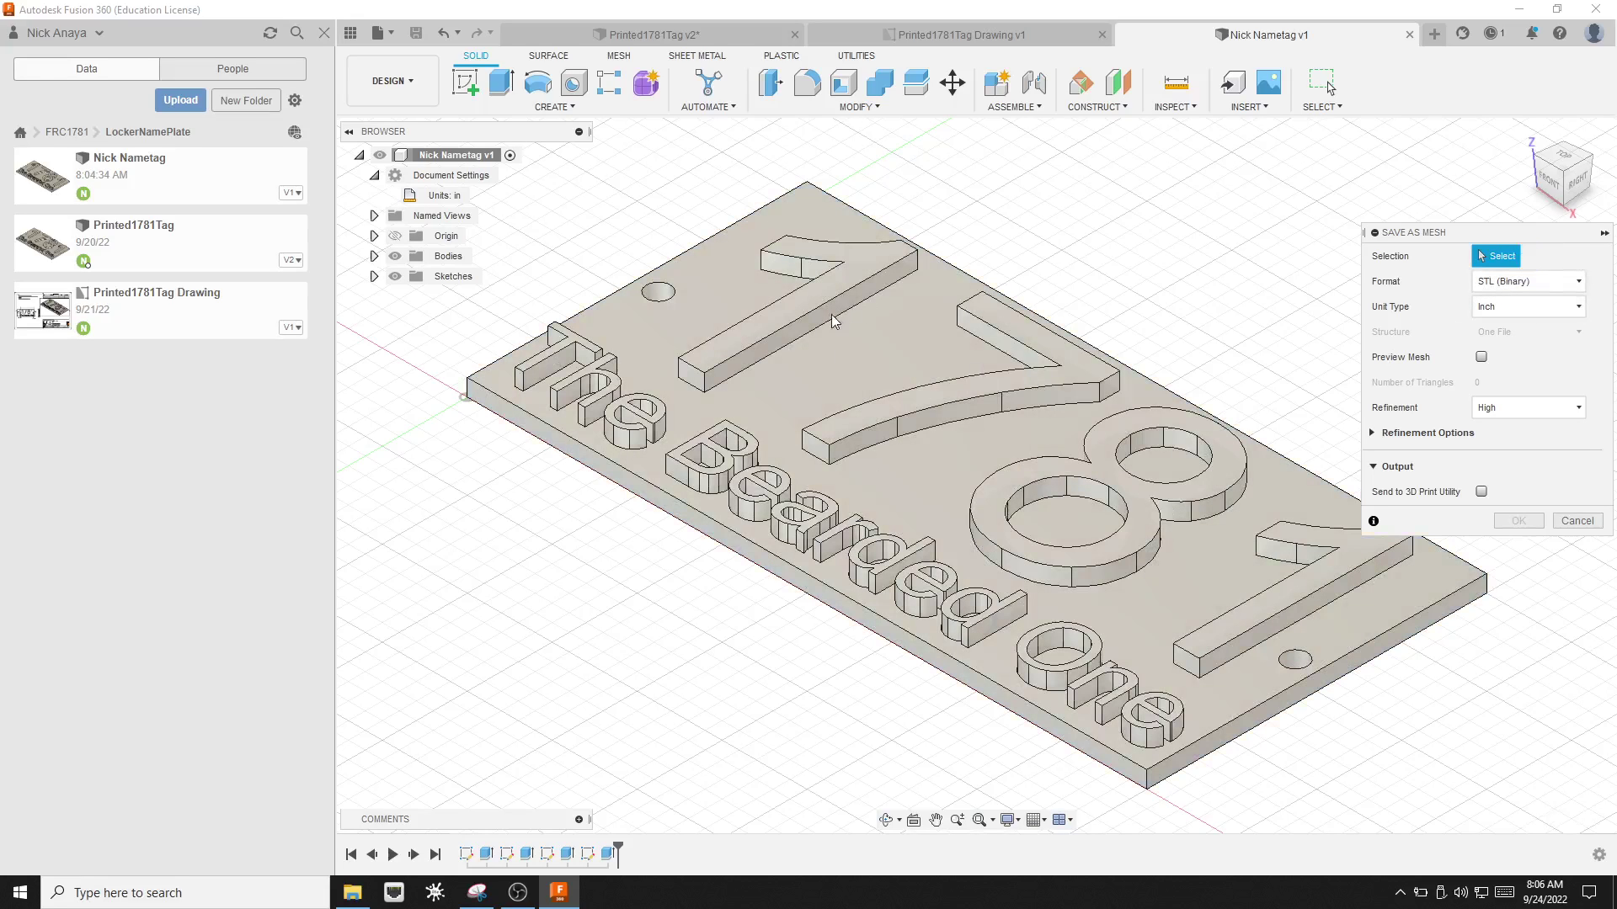
pyautogui.click(974, 451)
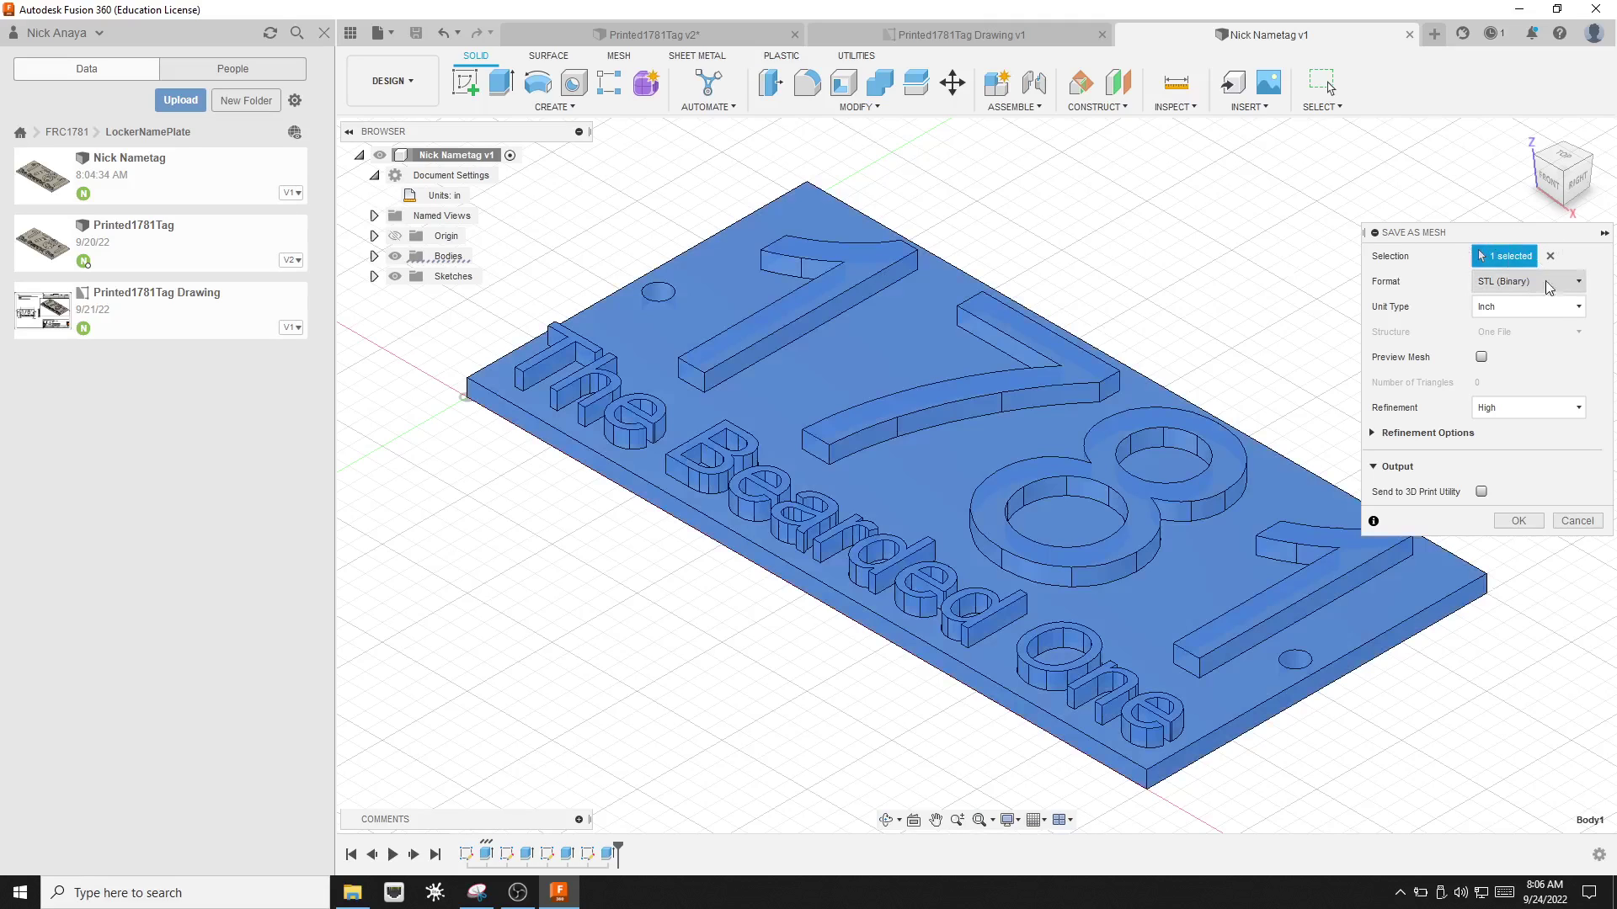
# Set the mesh format to STL (Binary) and the unit type to Millimeter
pyautogui.click(1580, 282)
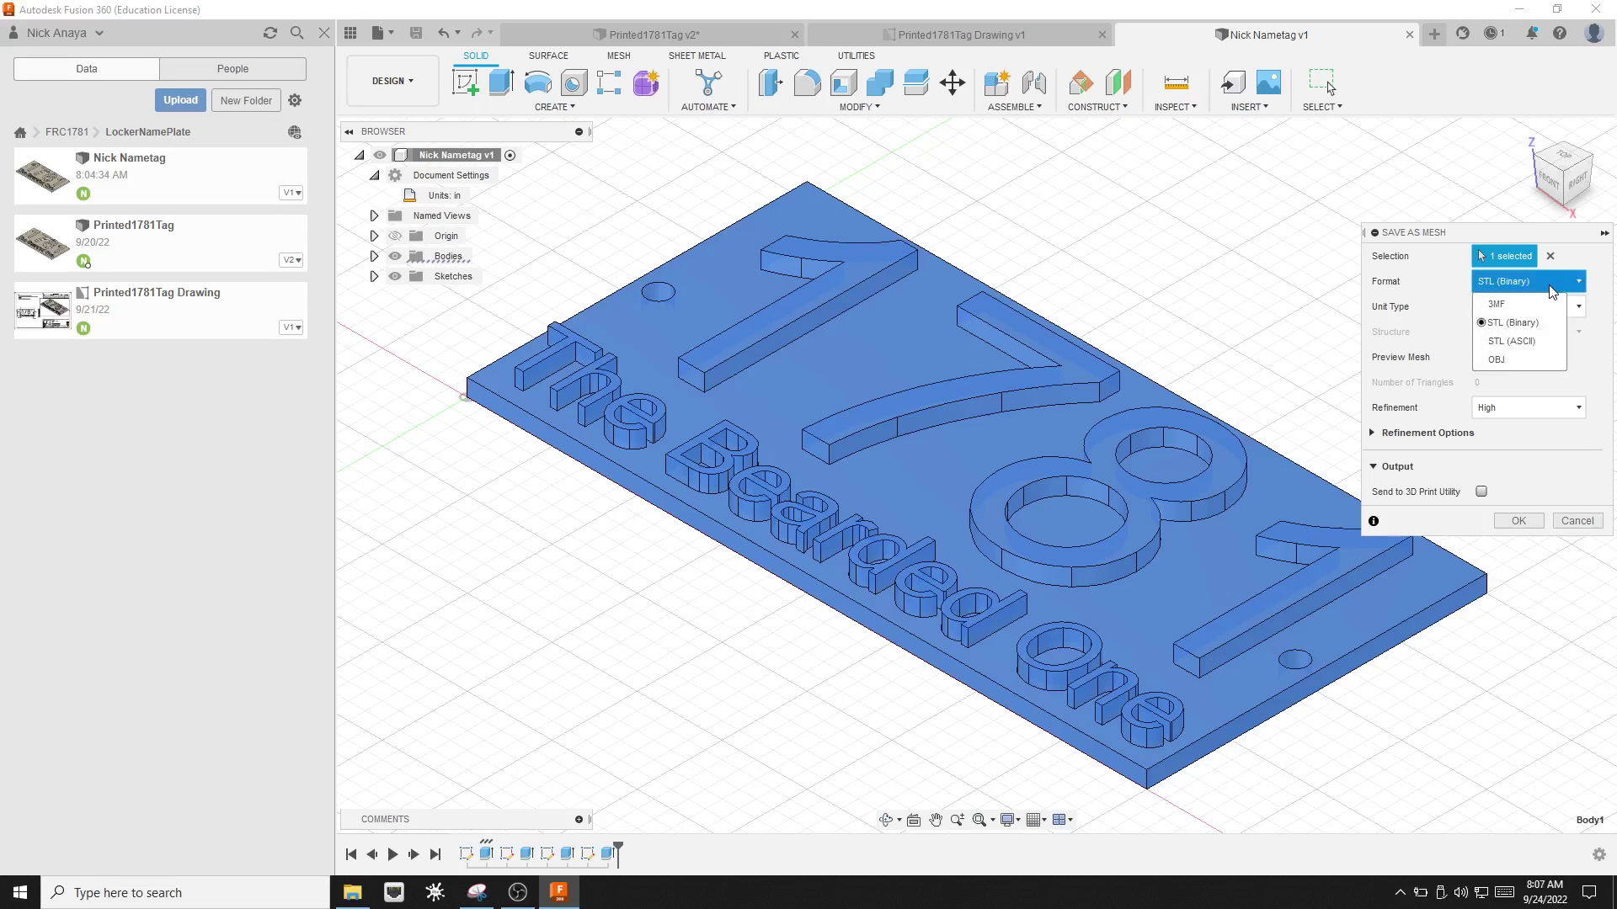
pyautogui.click(1508, 323)
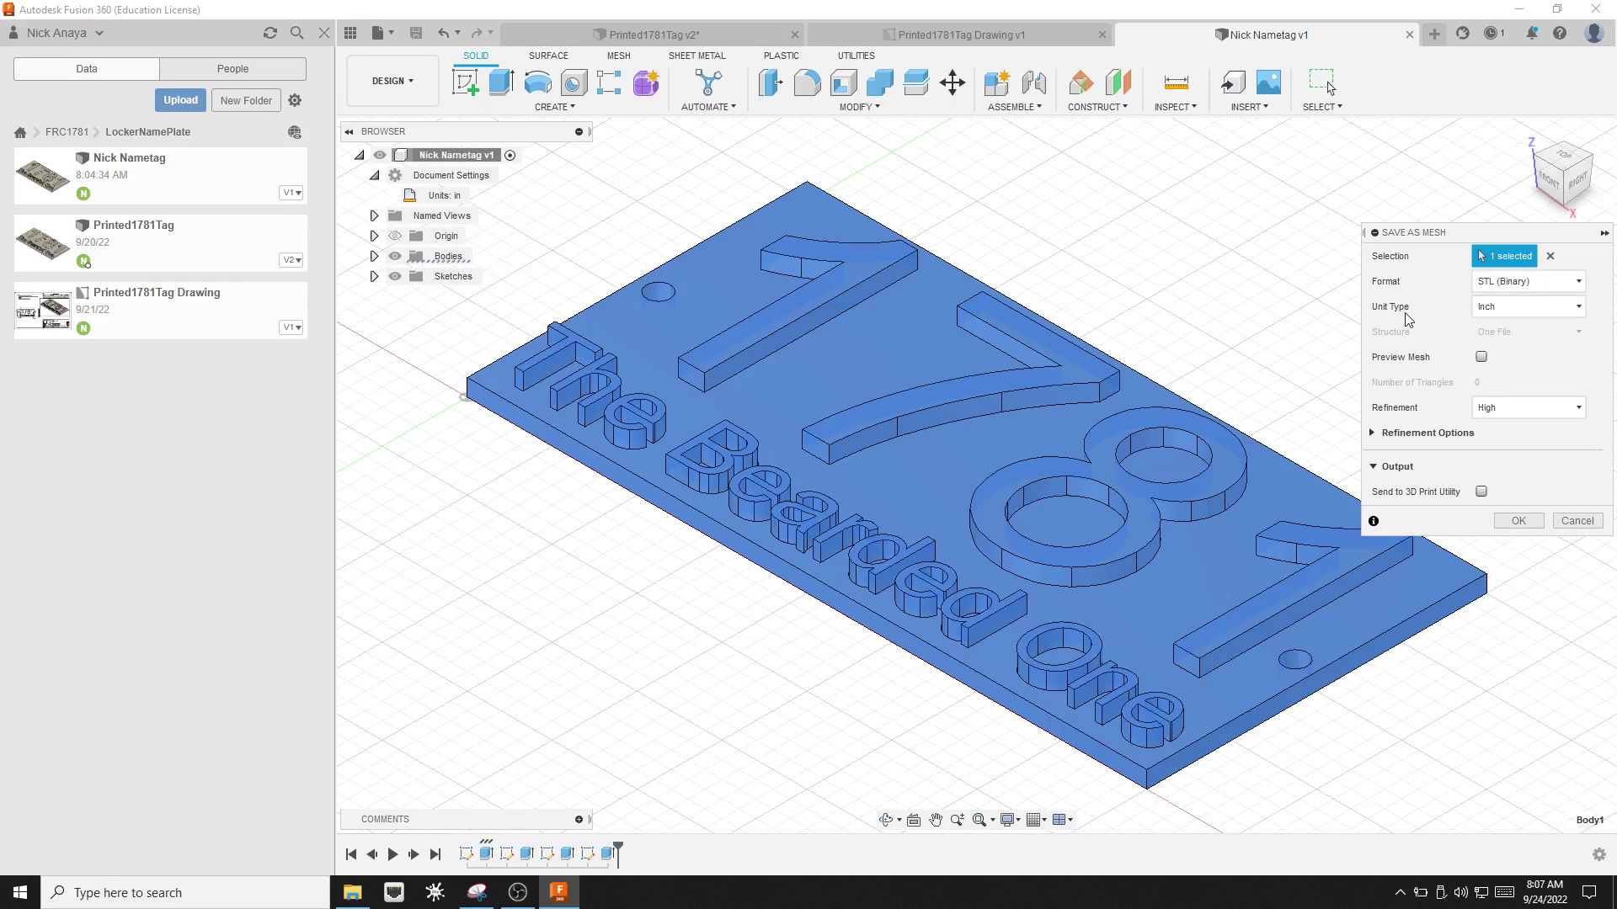
pyautogui.click(1554, 310)
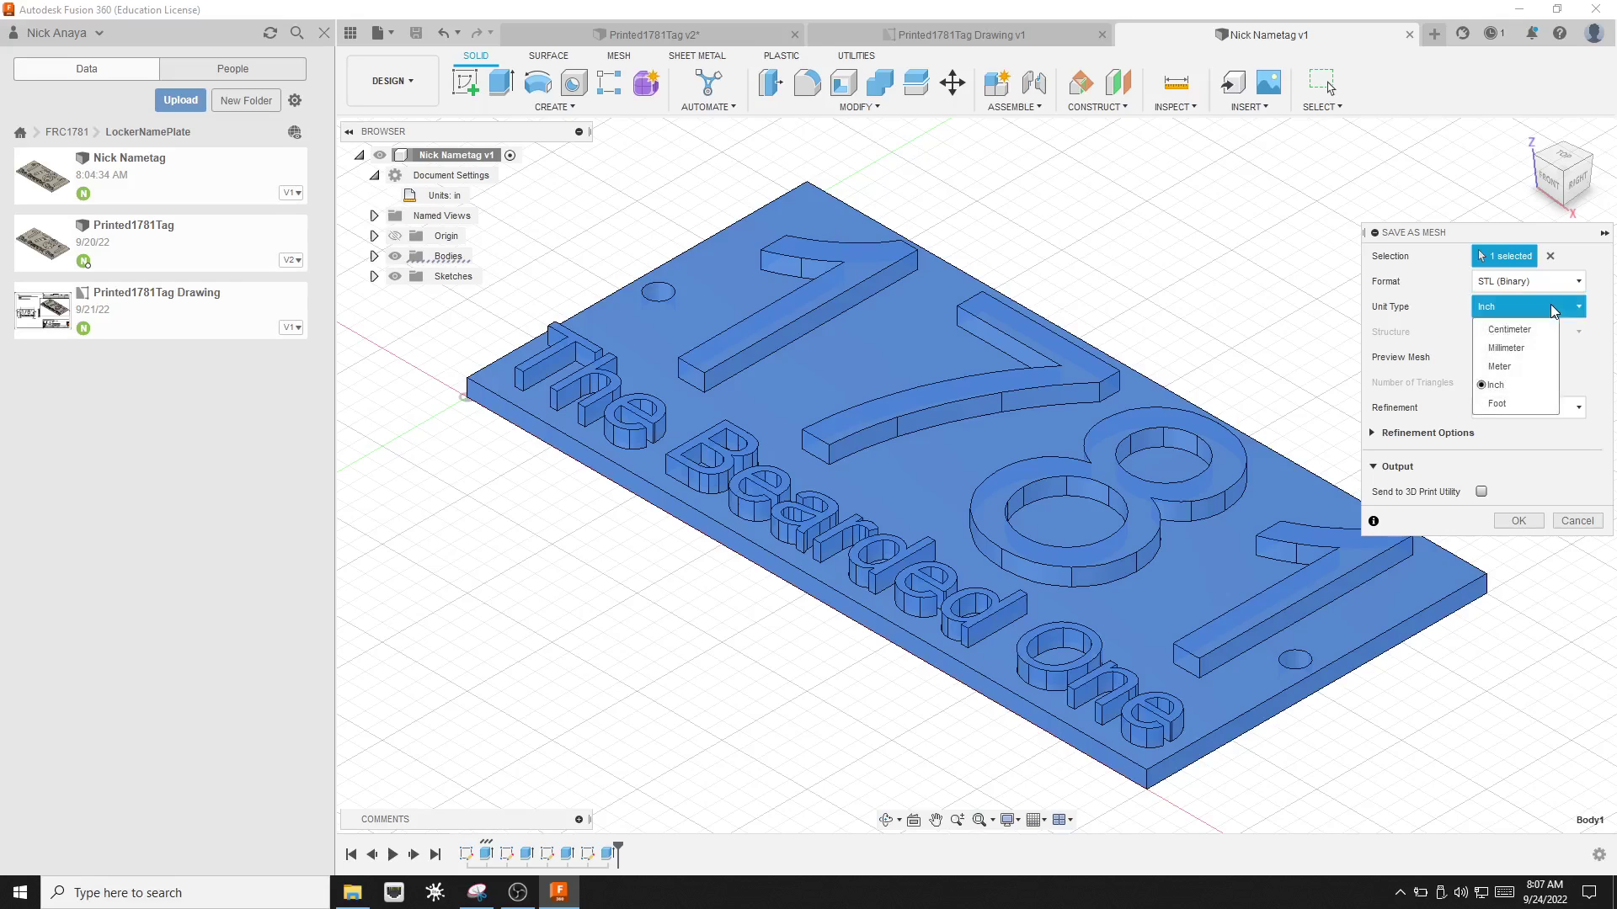
pyautogui.click(1527, 349)
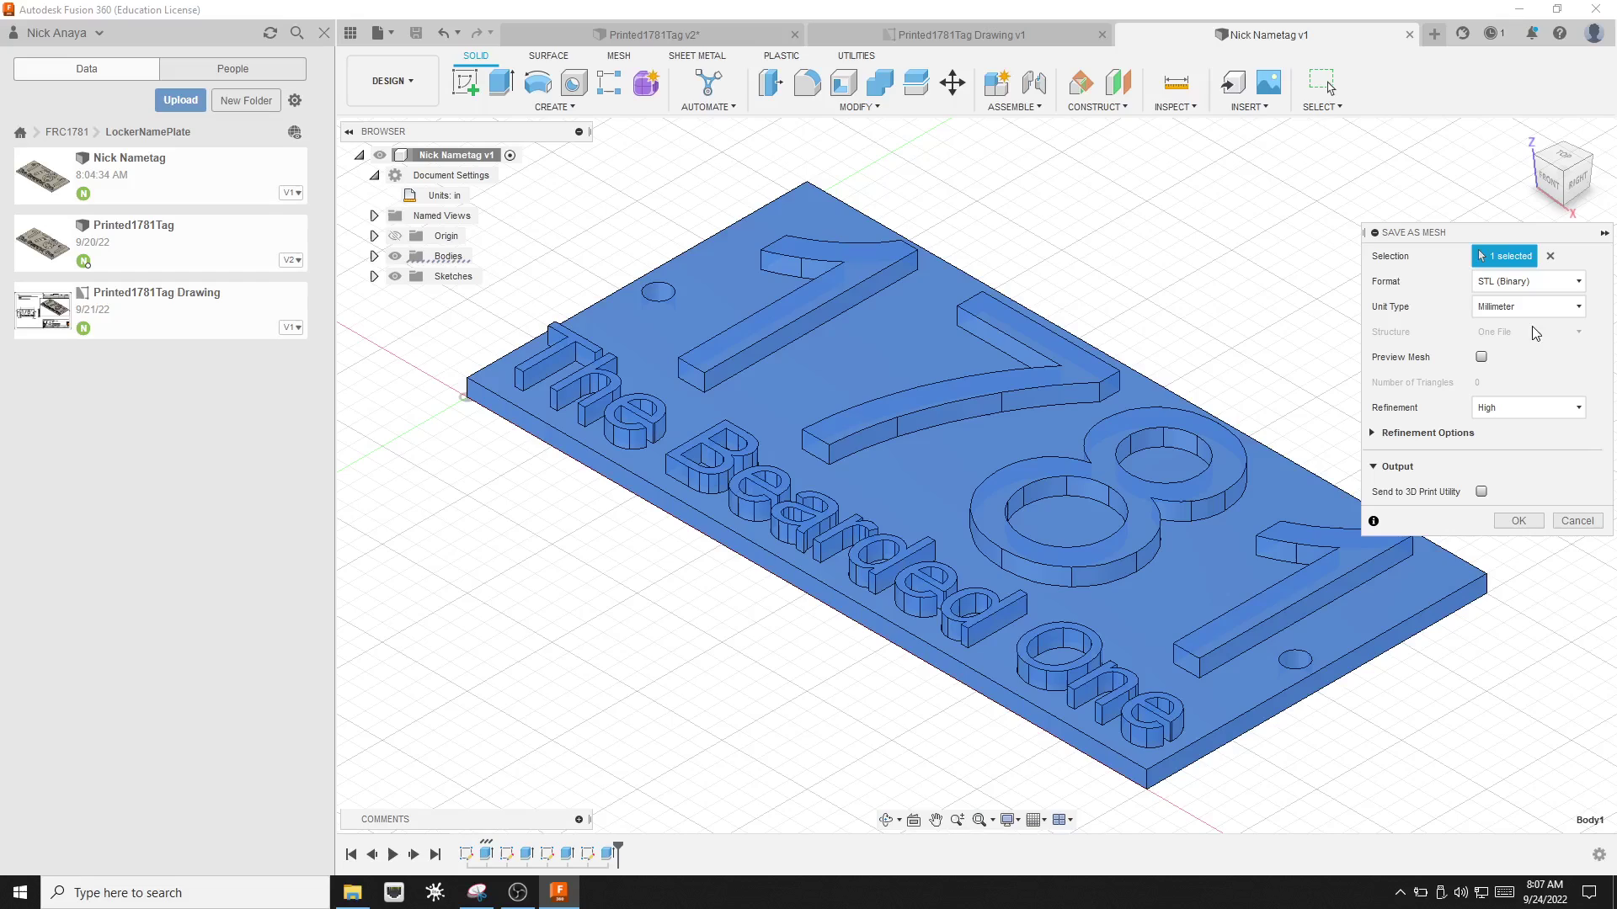
# Turn on the mesh preview and keep the refinement at High
pyautogui.click(1481, 358)
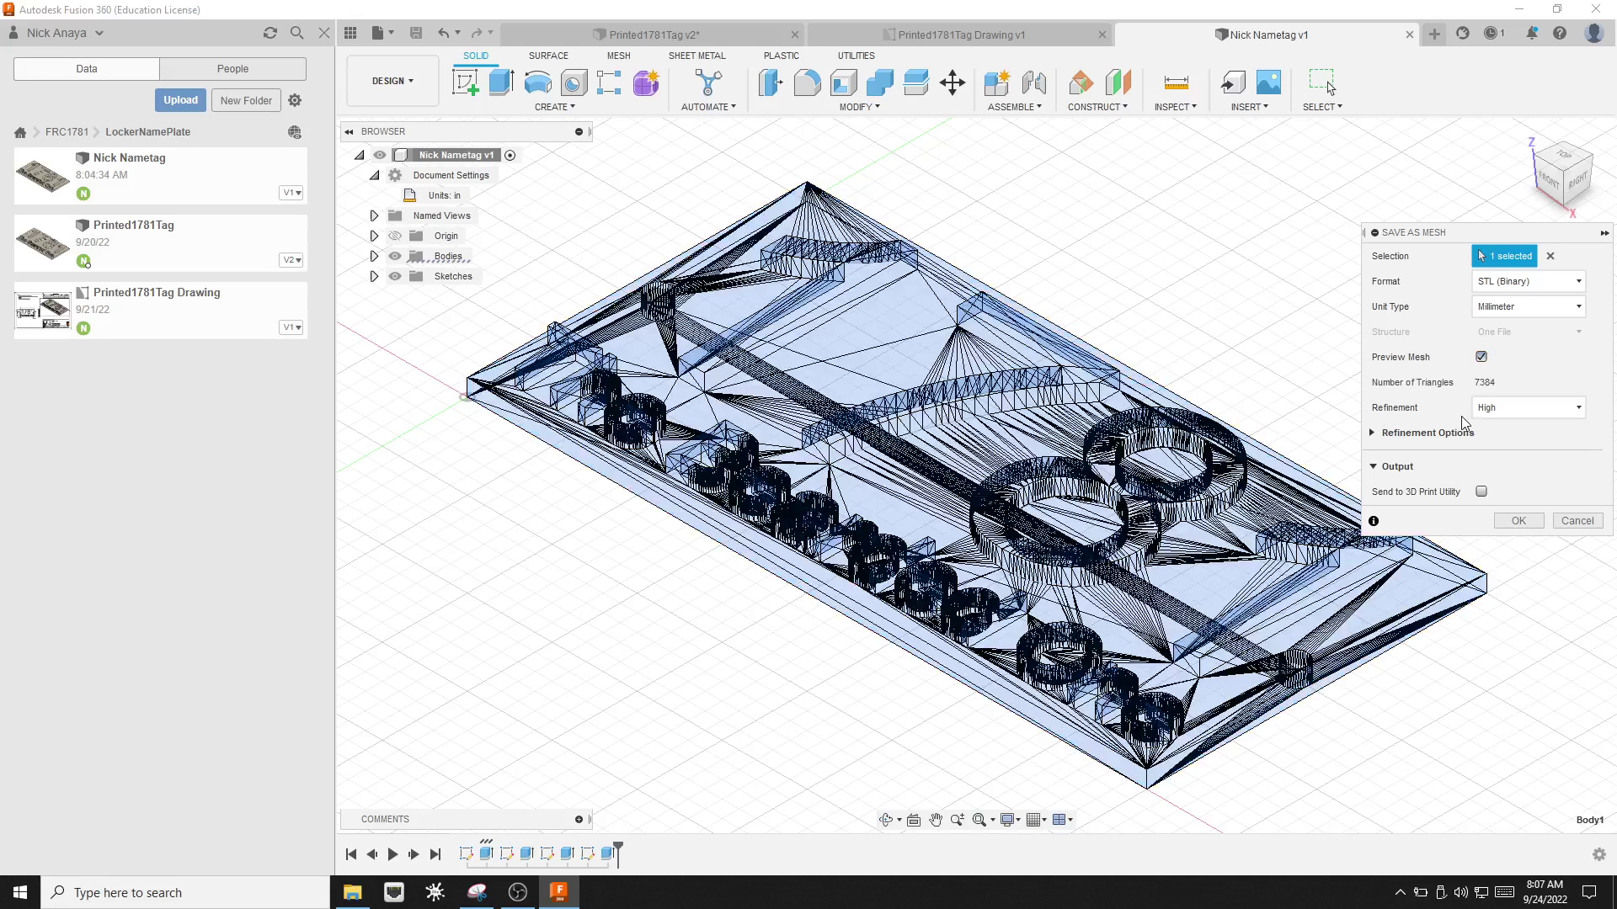
pyautogui.click(1570, 413)
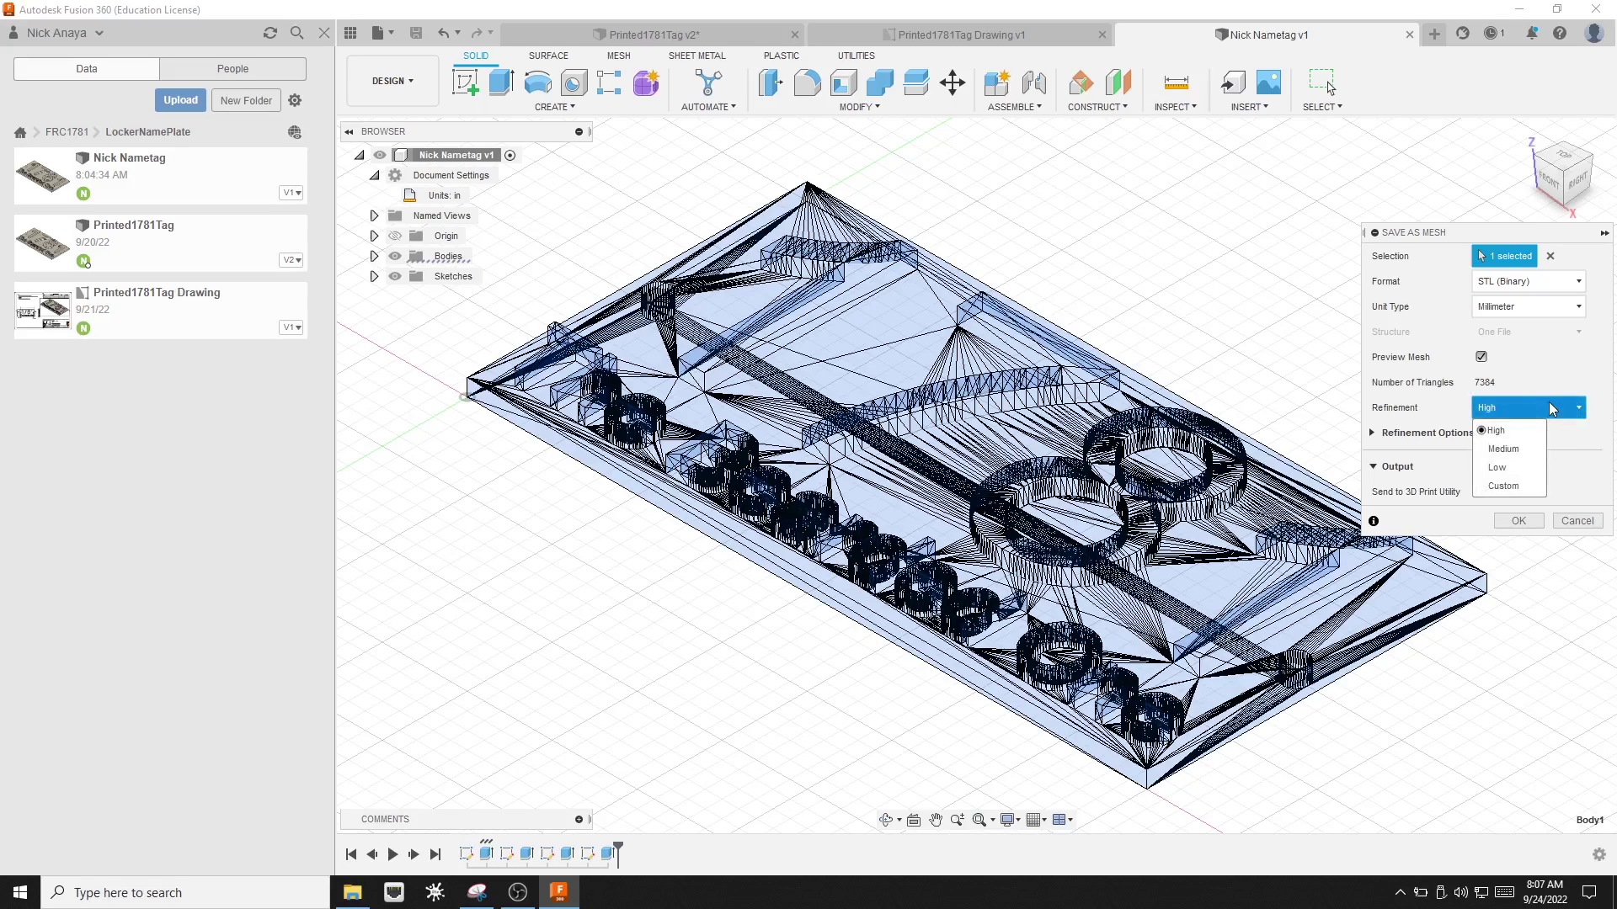
pyautogui.click(1552, 409)
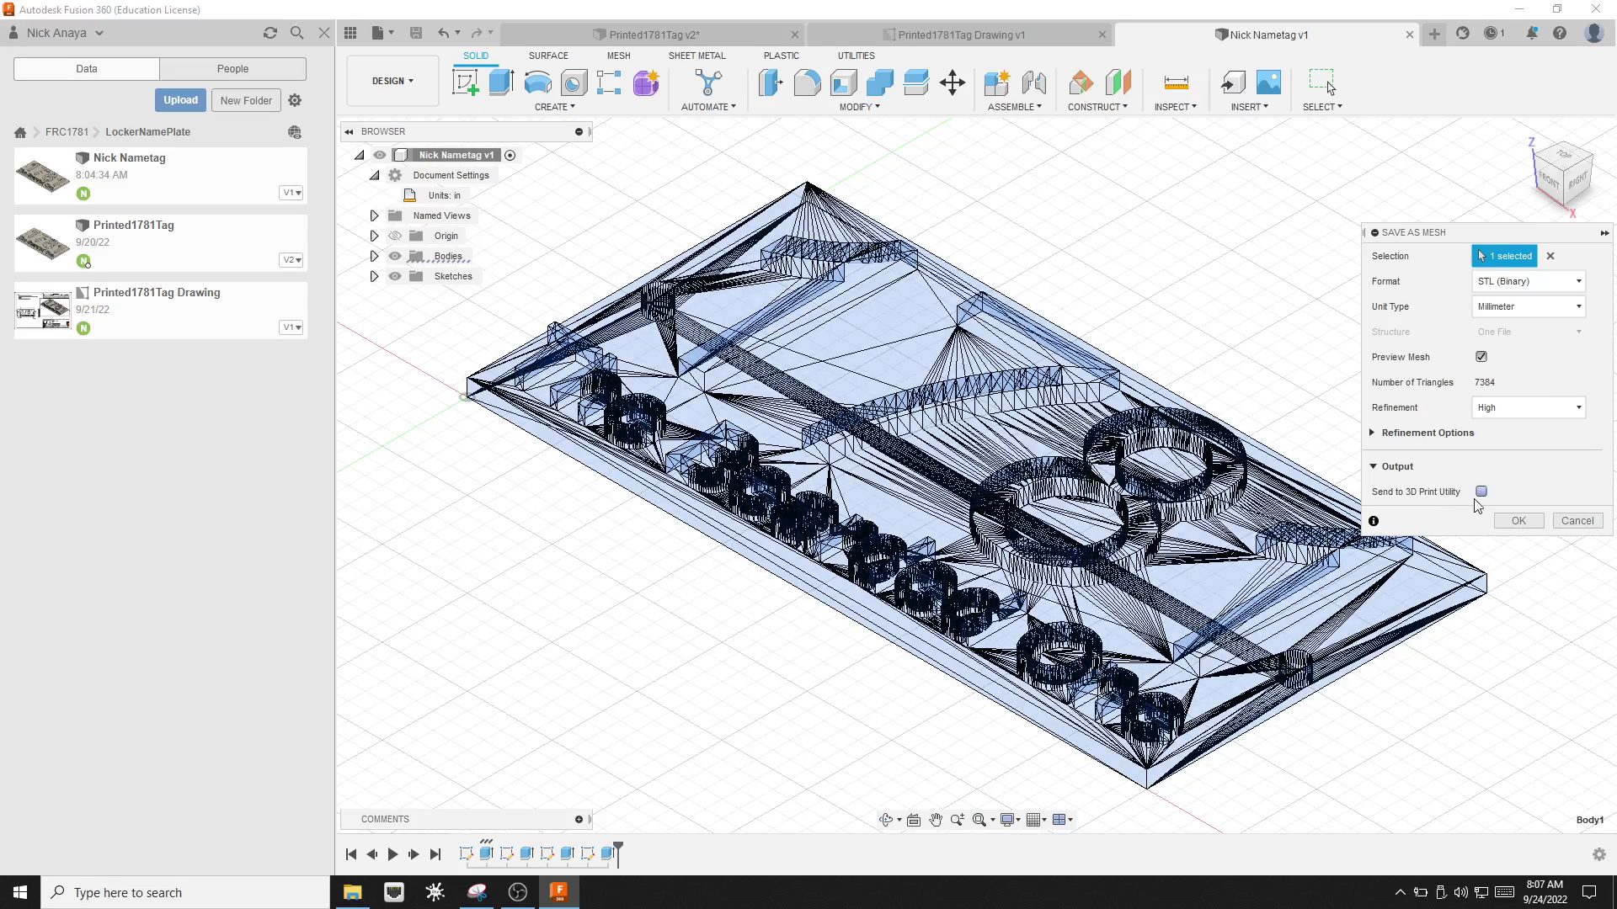
# Export the mesh as an STL file to the Desktop, named with the owner's first name followed directly by "Nametag"
pyautogui.click(1518, 522)
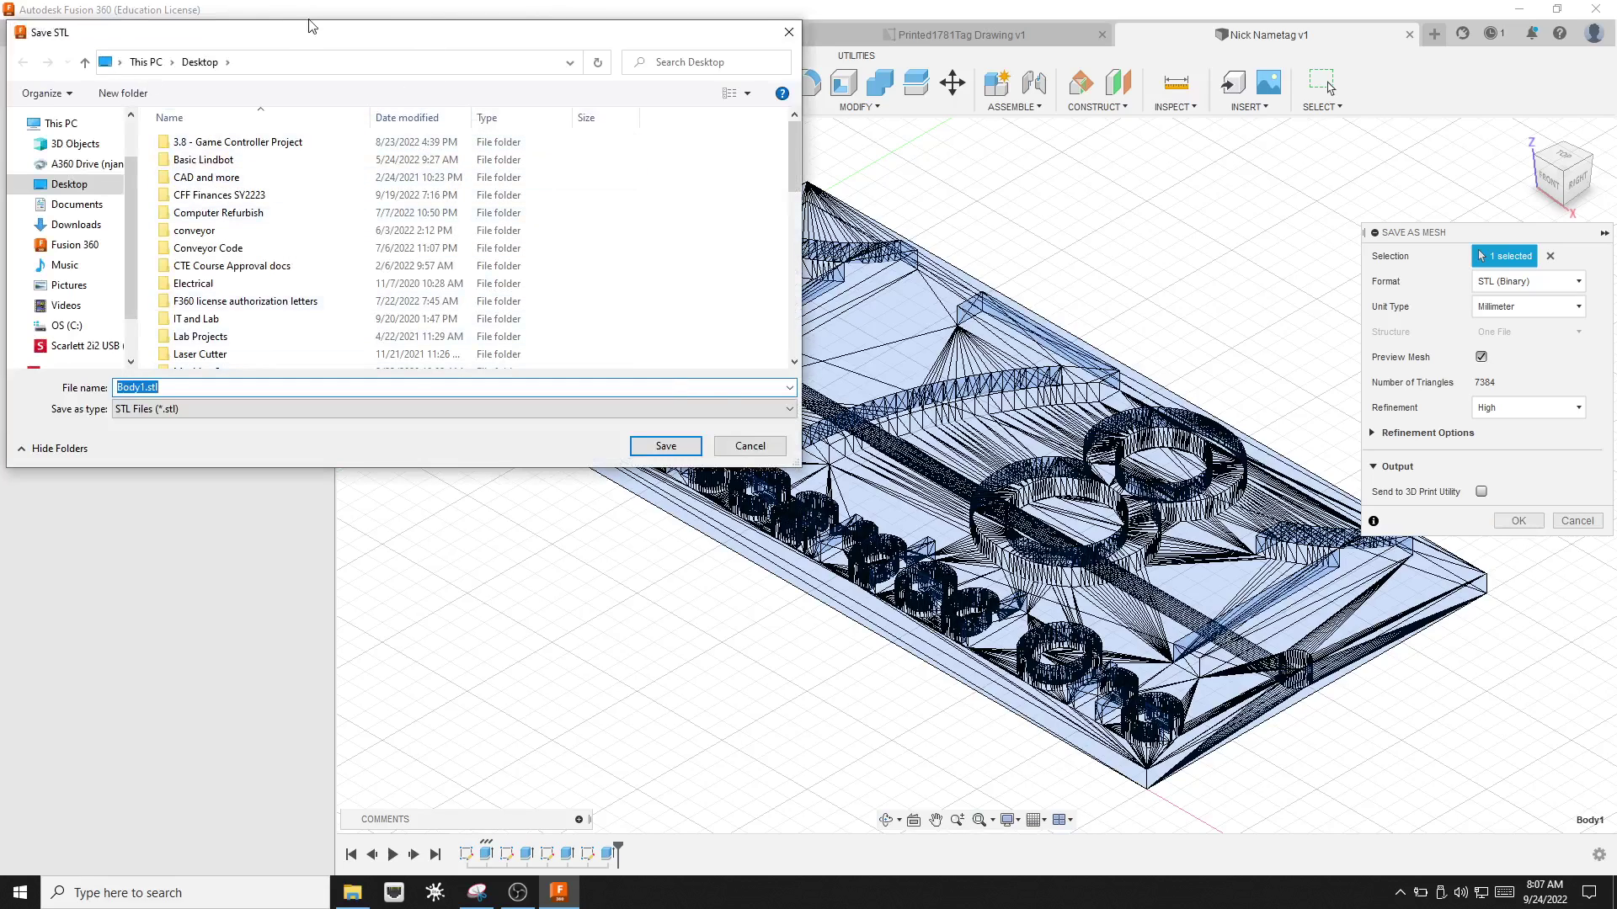
pyautogui.moveTo(320, 39); pyautogui.dragTo(822, 161)
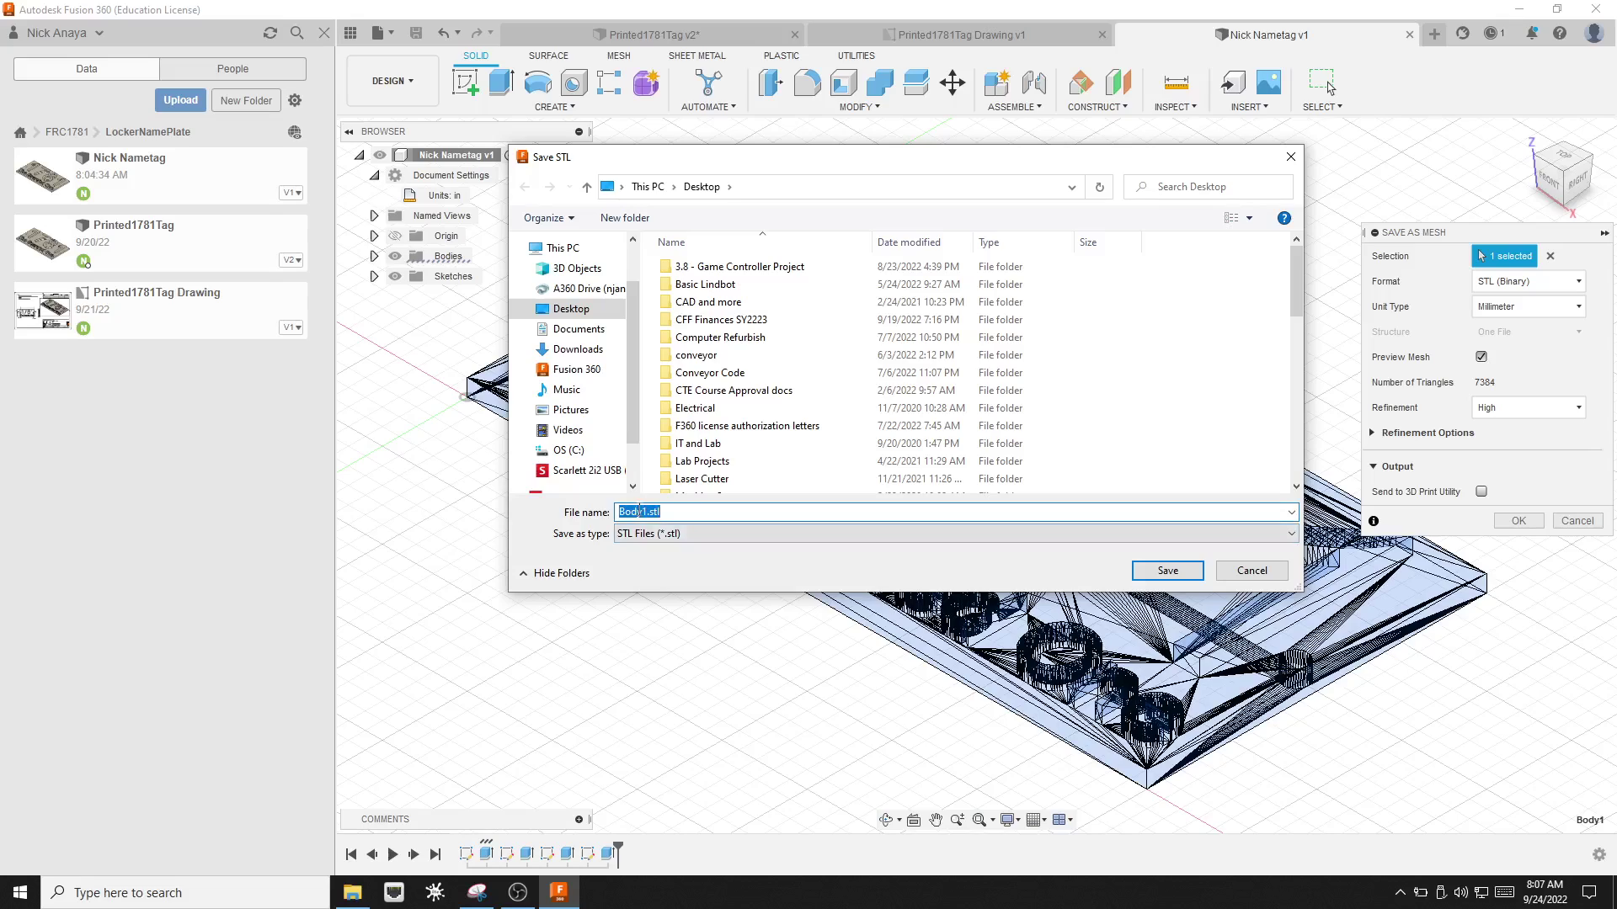
pyautogui.click(640, 511)
pyautogui.doubleClick(645, 511)
pyautogui.write('NickNametag')
pyautogui.click(1168, 570)
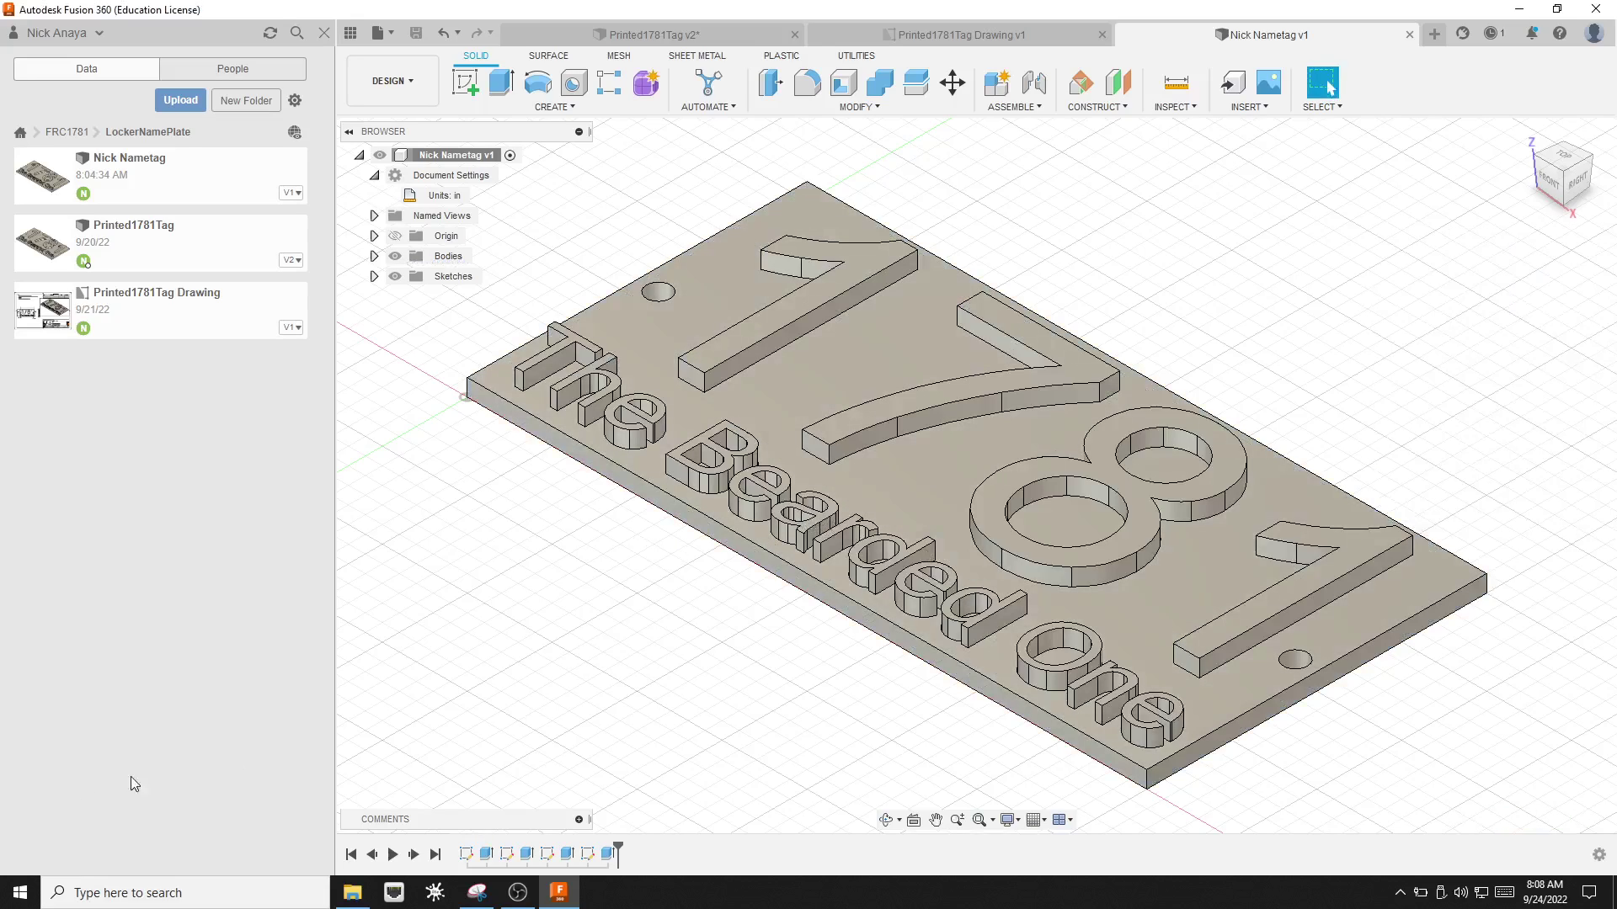
# Find and launch PrusaSlicer
pyautogui.click(22, 894)
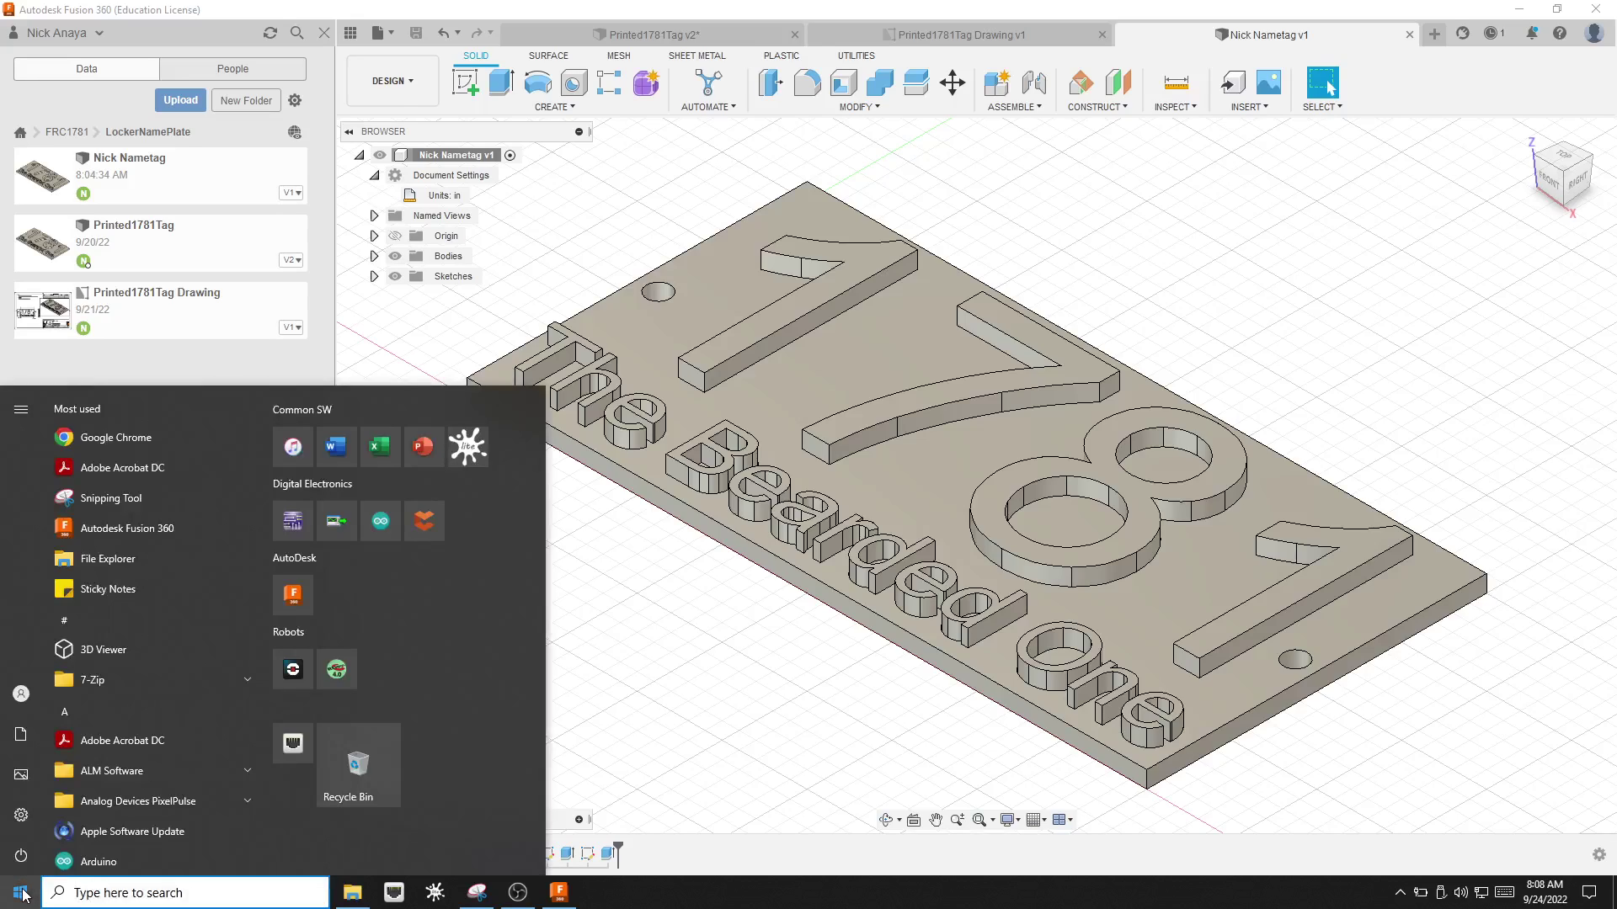
pyautogui.write('pru')
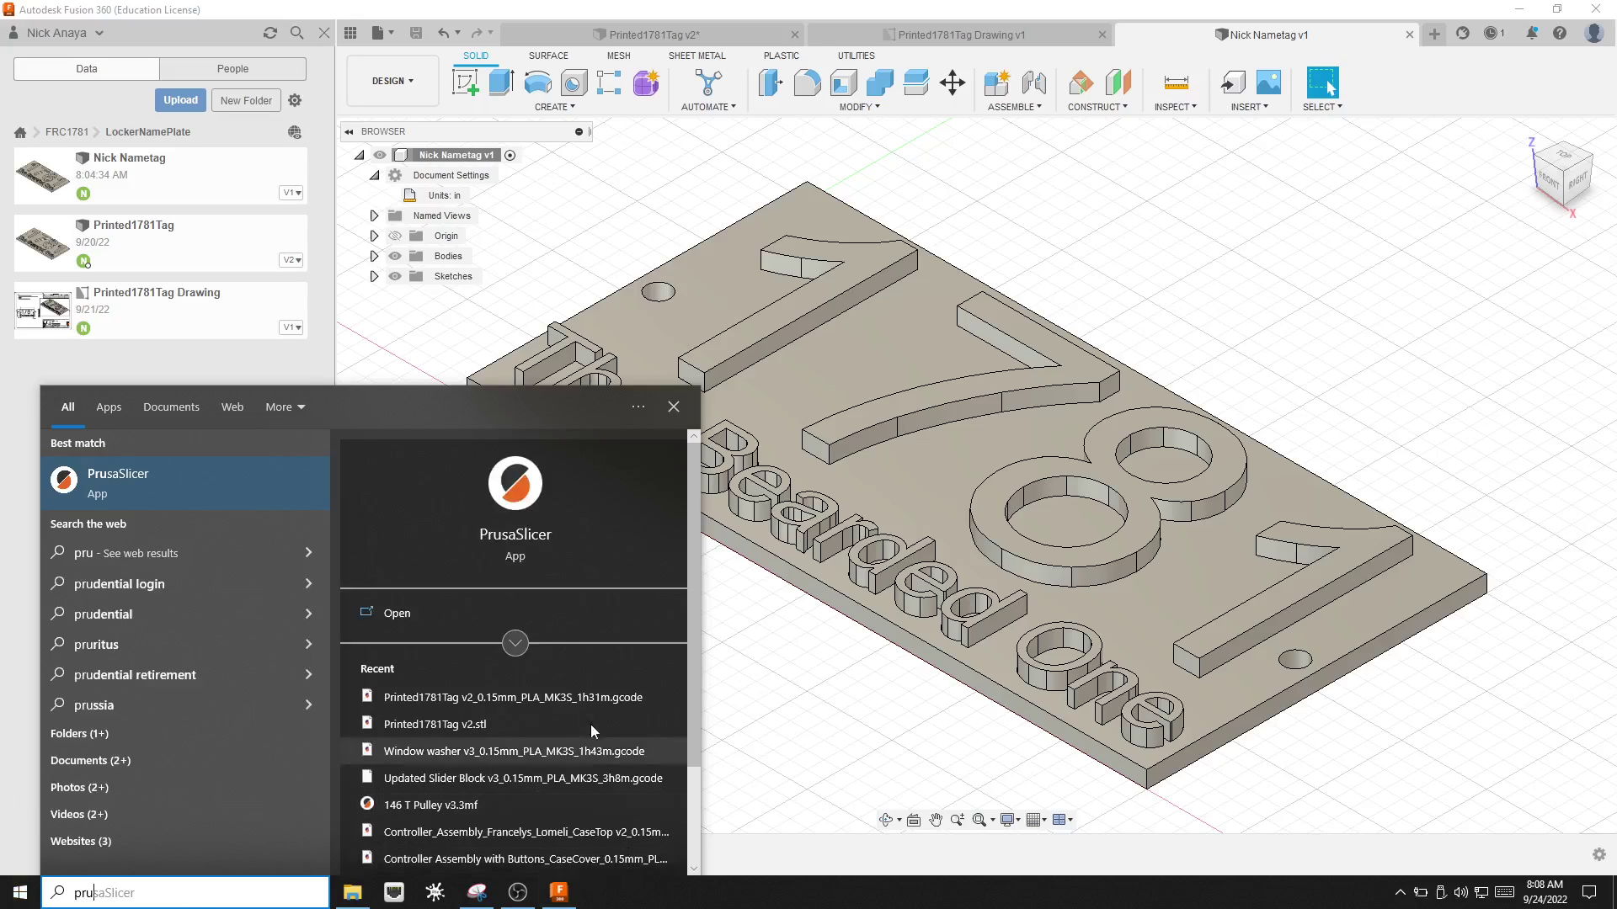
pyautogui.click(179, 475)
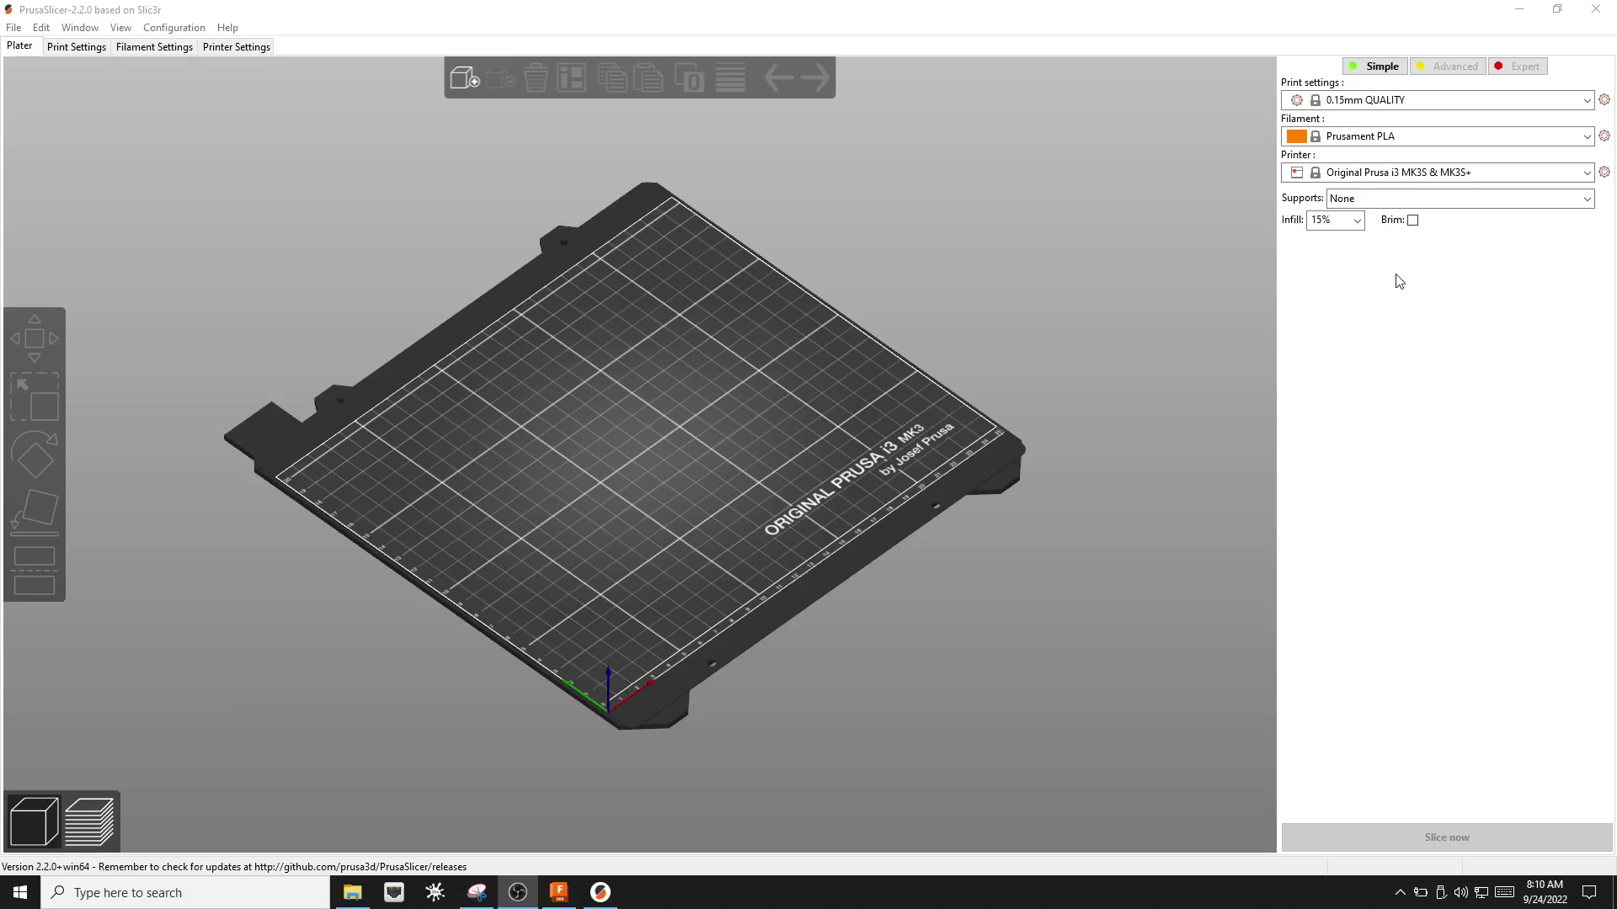
# Review the available printers and remaining pages of the configuration wizard, keeping all settings, and finish the wizard
pyautogui.click(1587, 174)
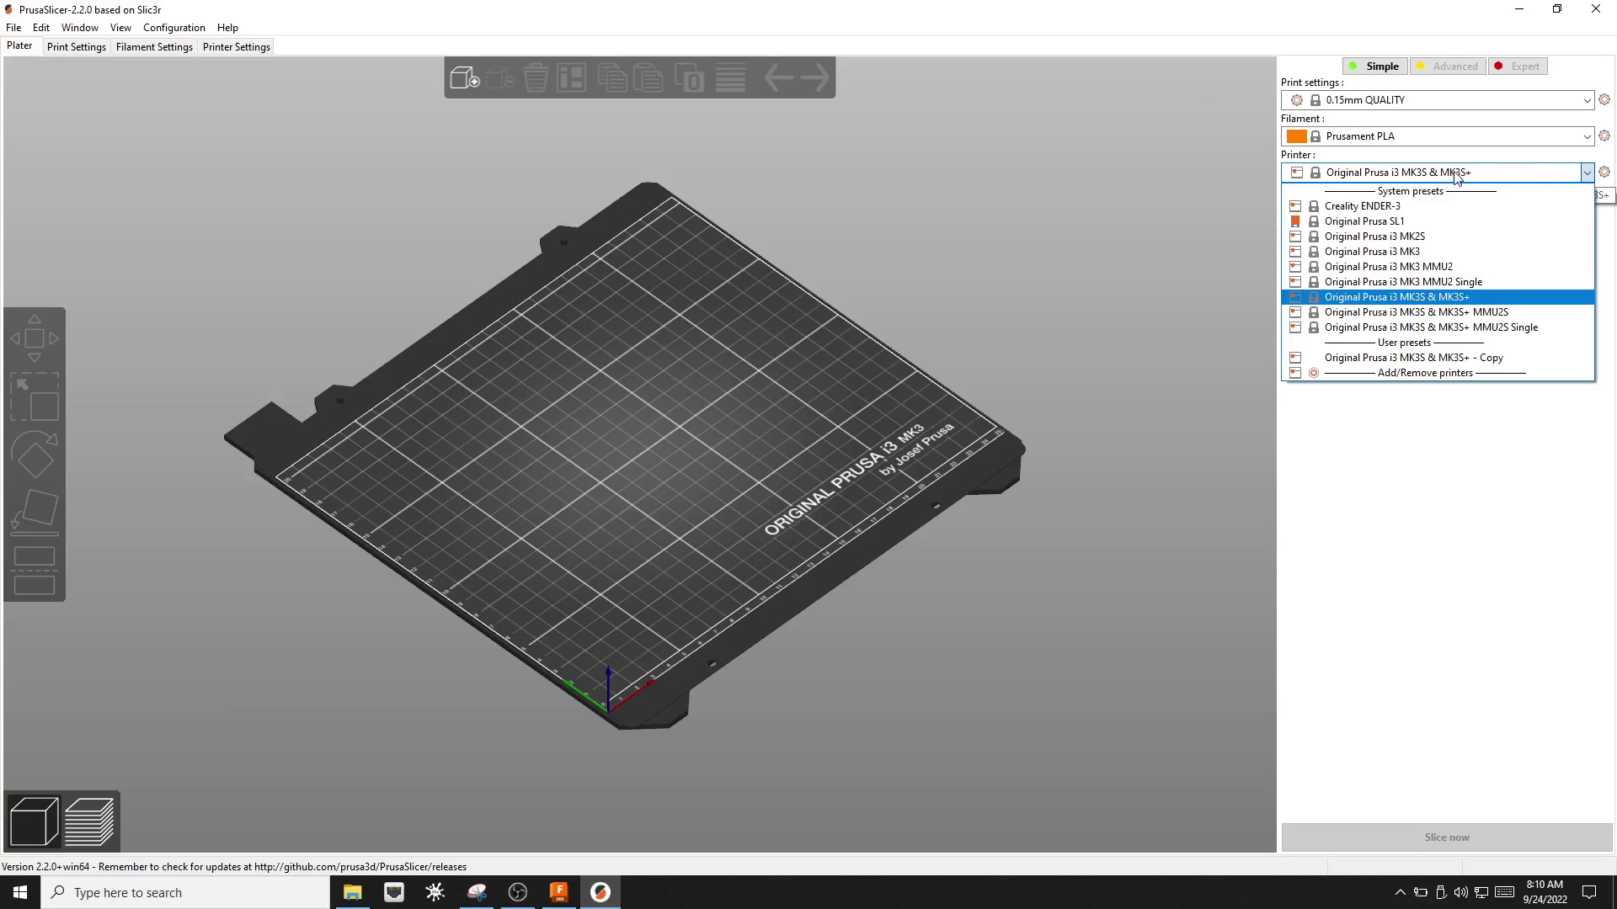
pyautogui.click(1440, 376)
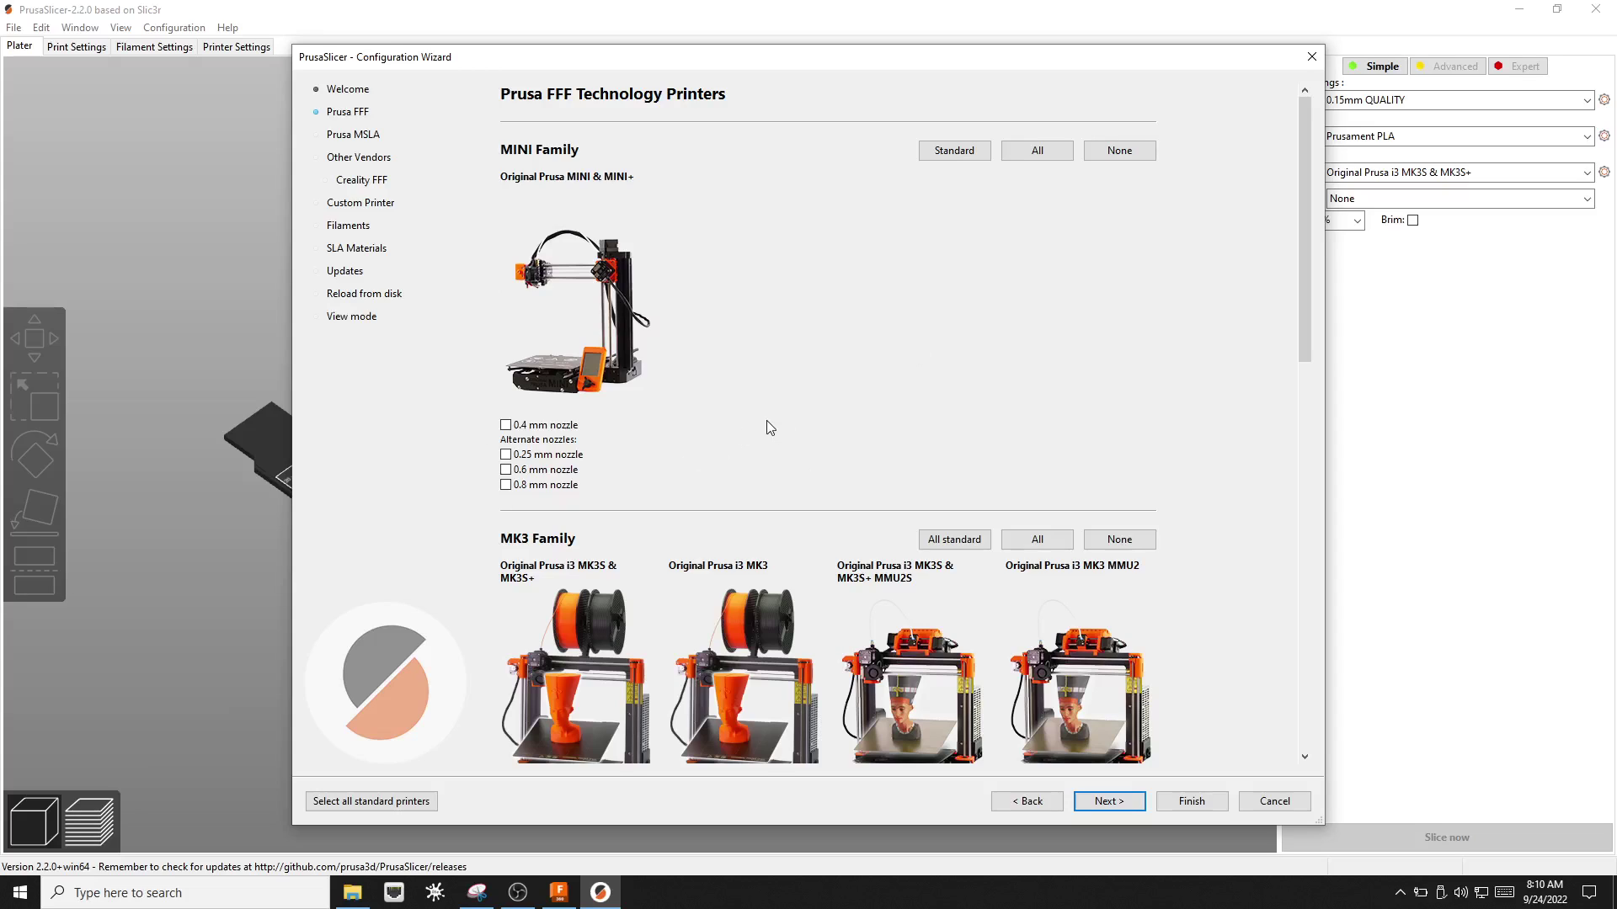
pyautogui.scroll(-5, 767, 421)
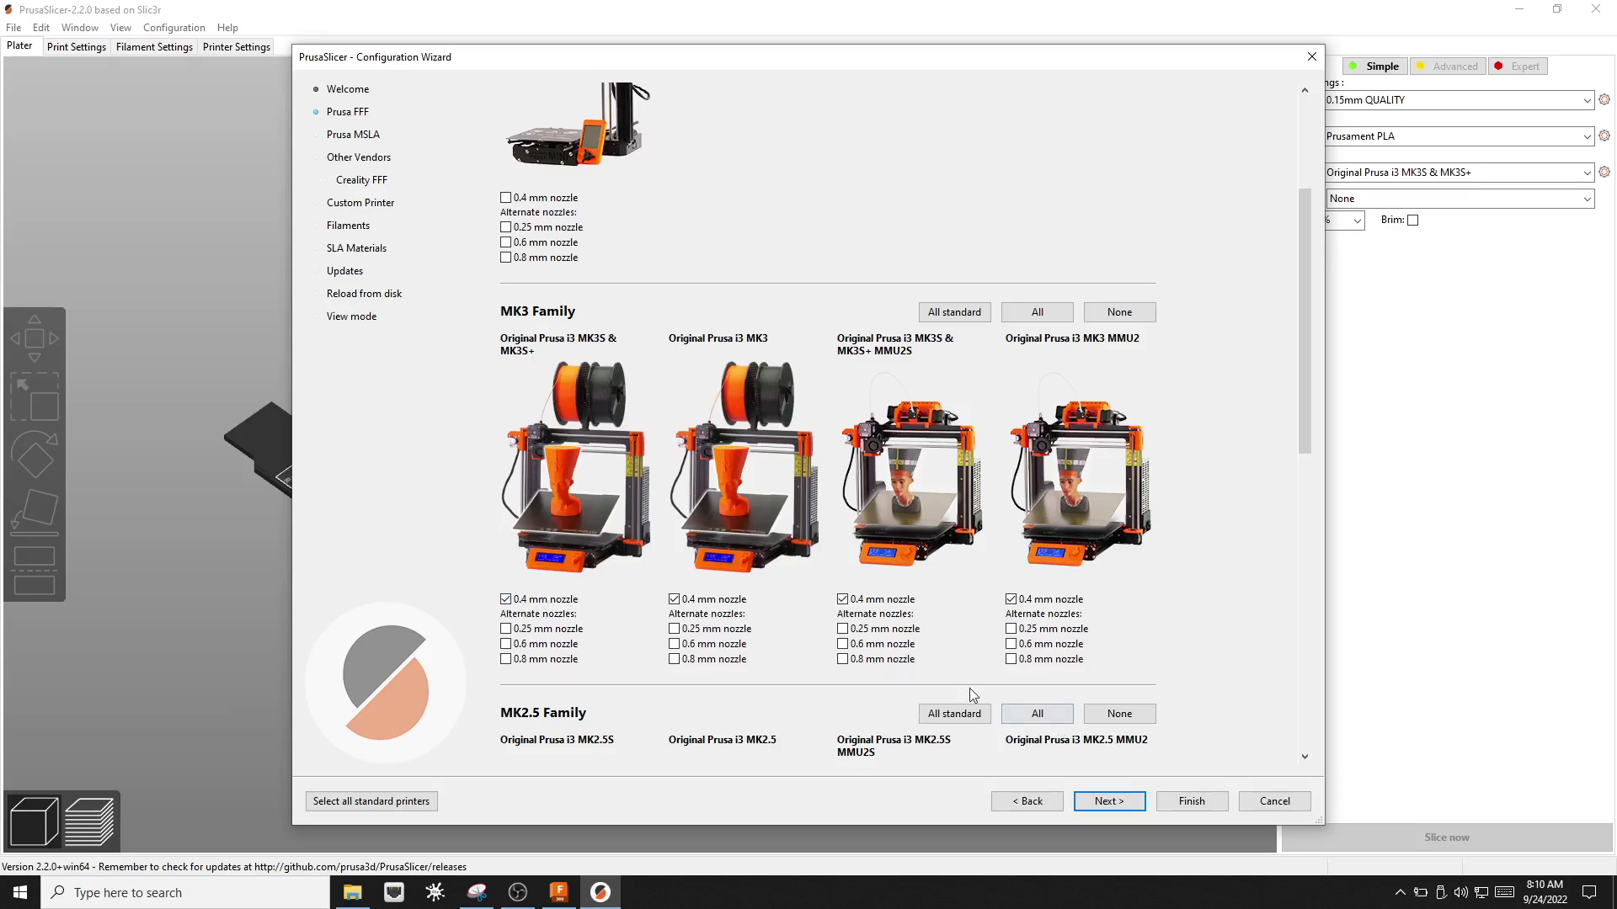
pyautogui.click(1128, 796)
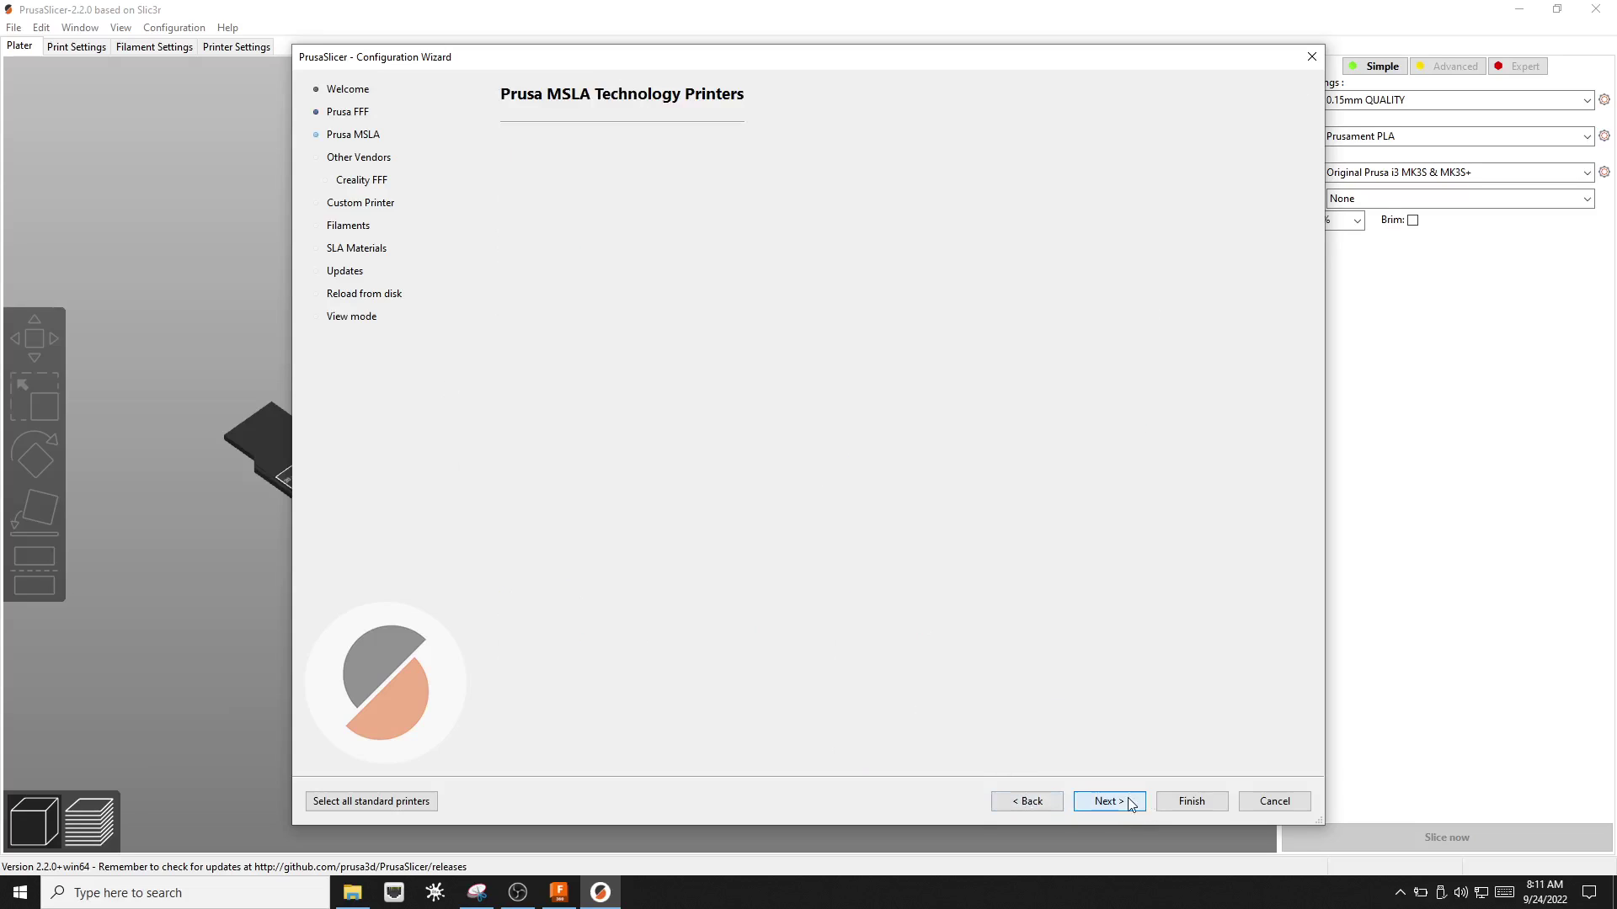
pyautogui.click(1128, 797)
pyautogui.click(1128, 797)
pyautogui.click(1128, 796)
pyautogui.click(1129, 800)
pyautogui.click(1128, 800)
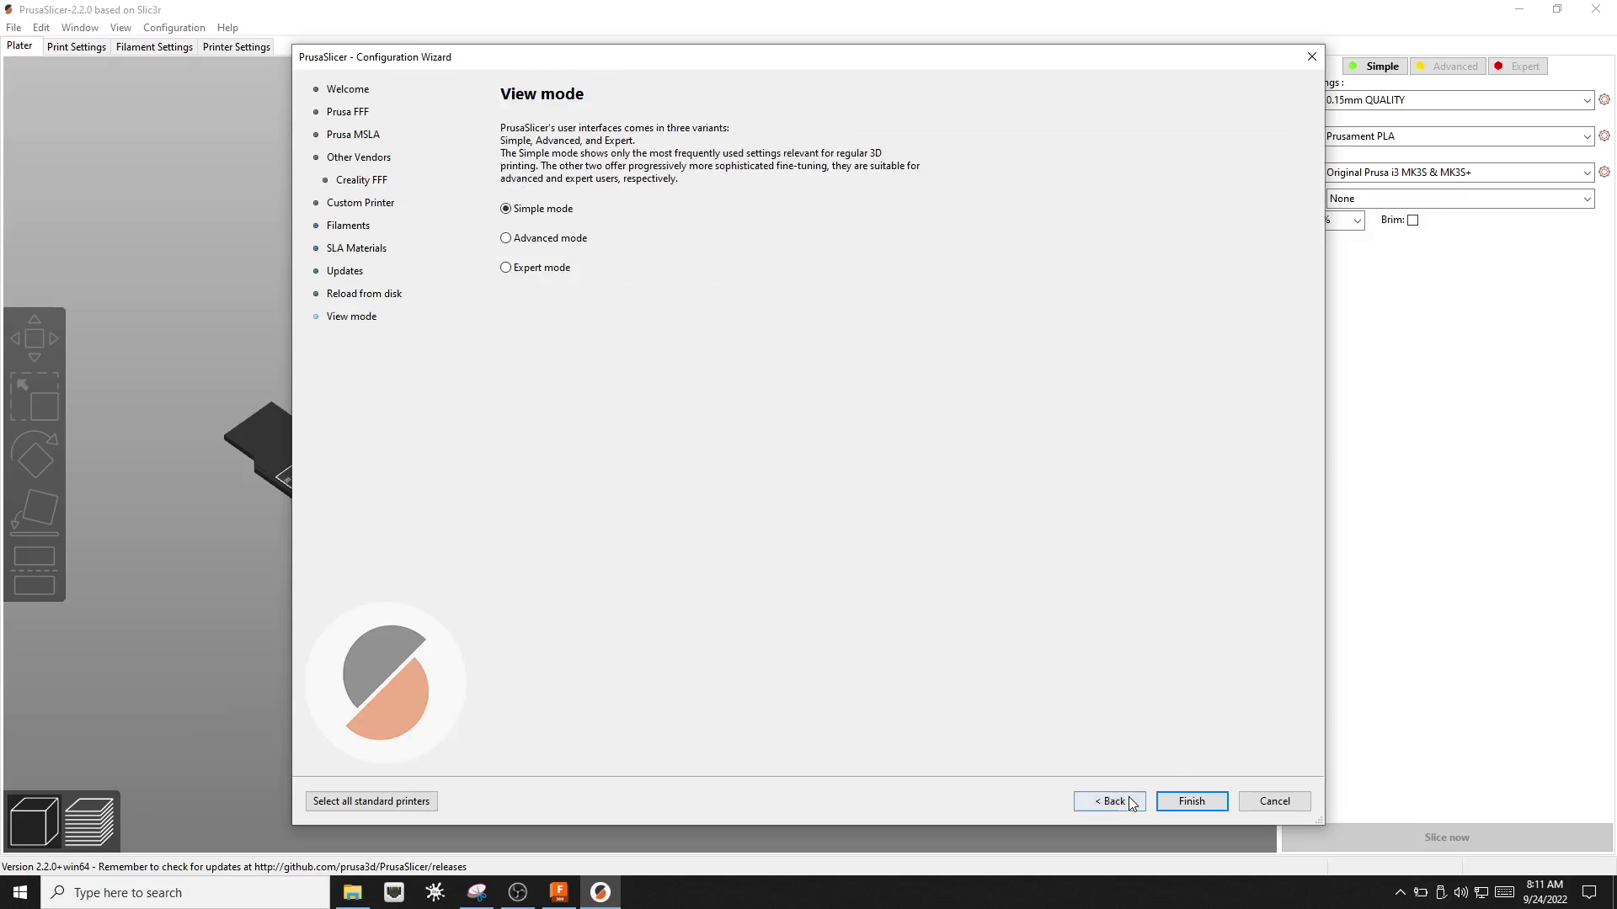
pyautogui.click(1128, 800)
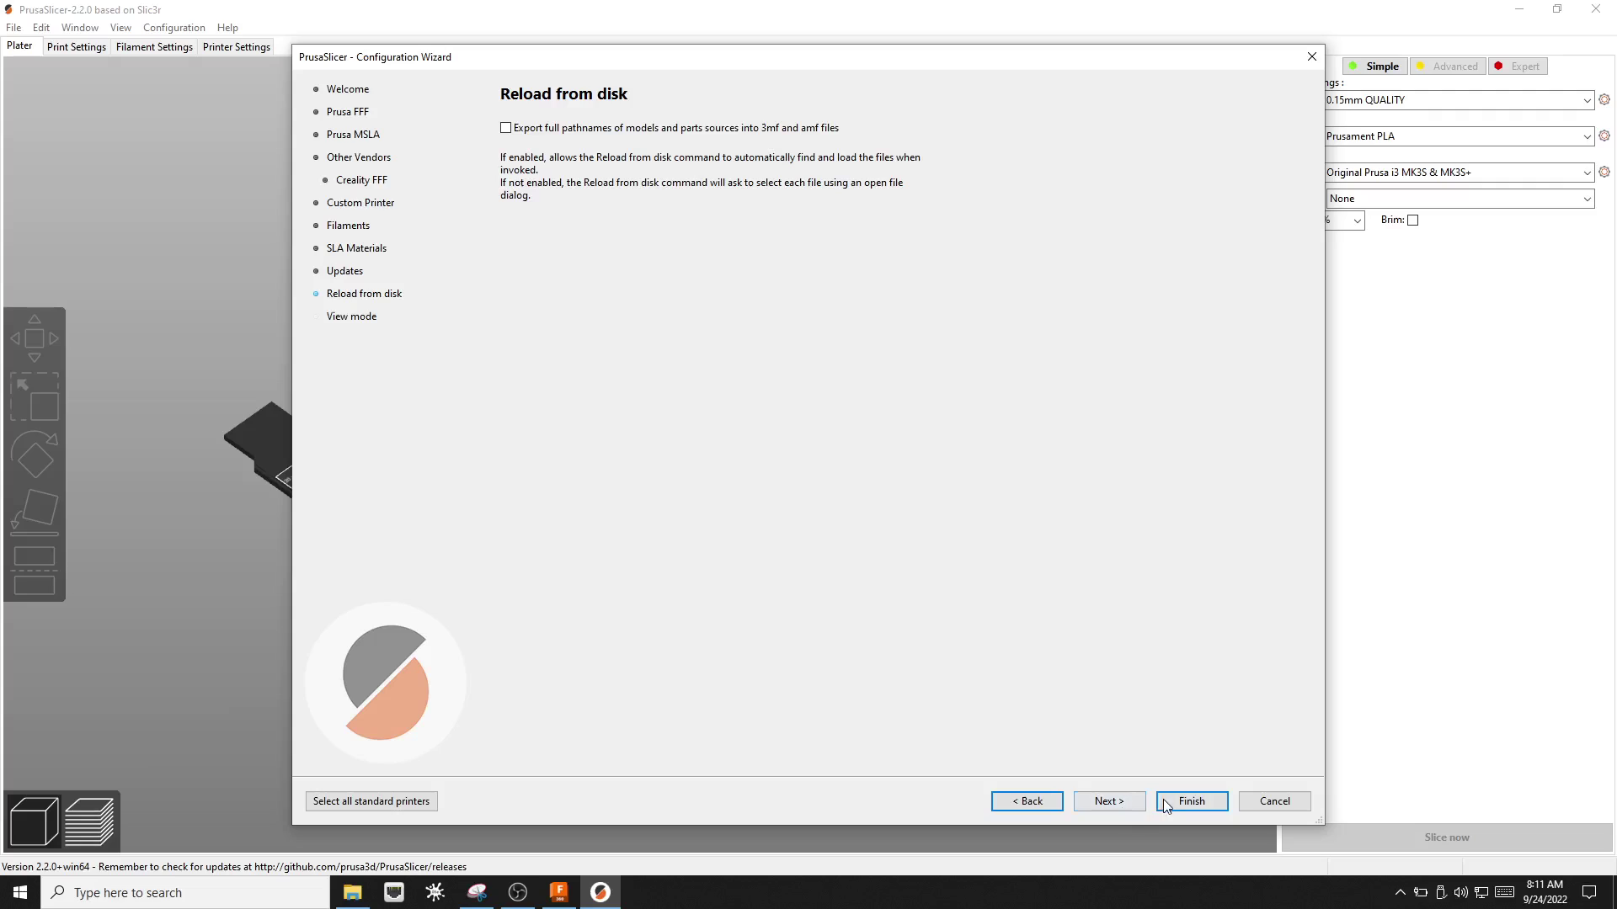
pyautogui.click(1195, 804)
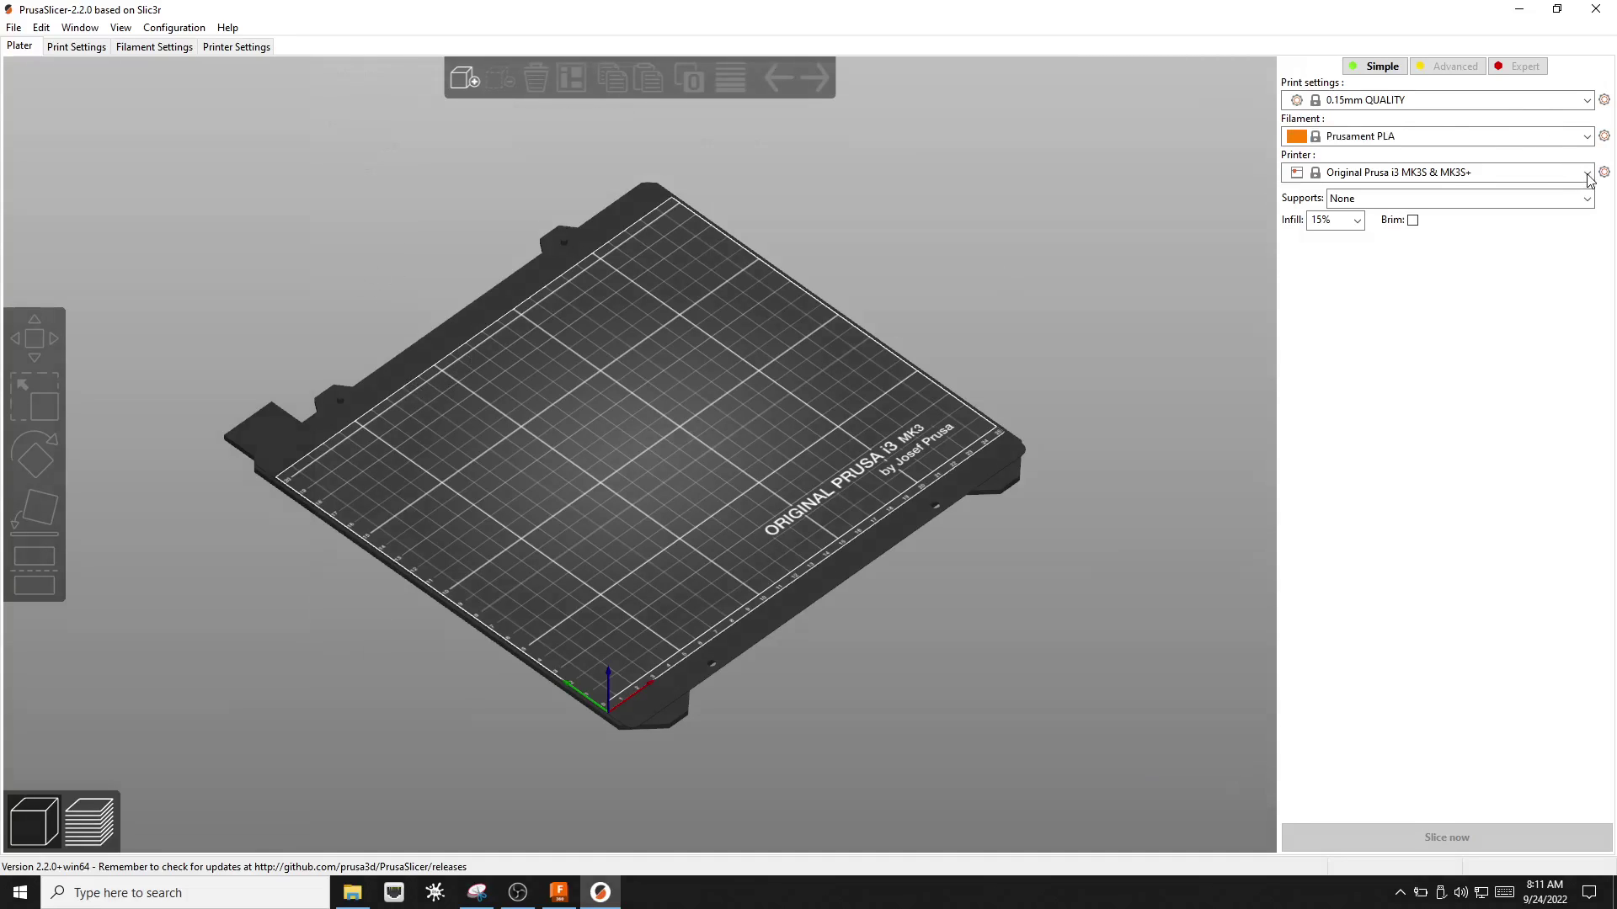
# Try the Original Prusa i3 MK2S and MK3S & MK3S+ MMU2S Single printer presets and return to Original Prusa i3 MK3S & MK3S+
pyautogui.click(1587, 175)
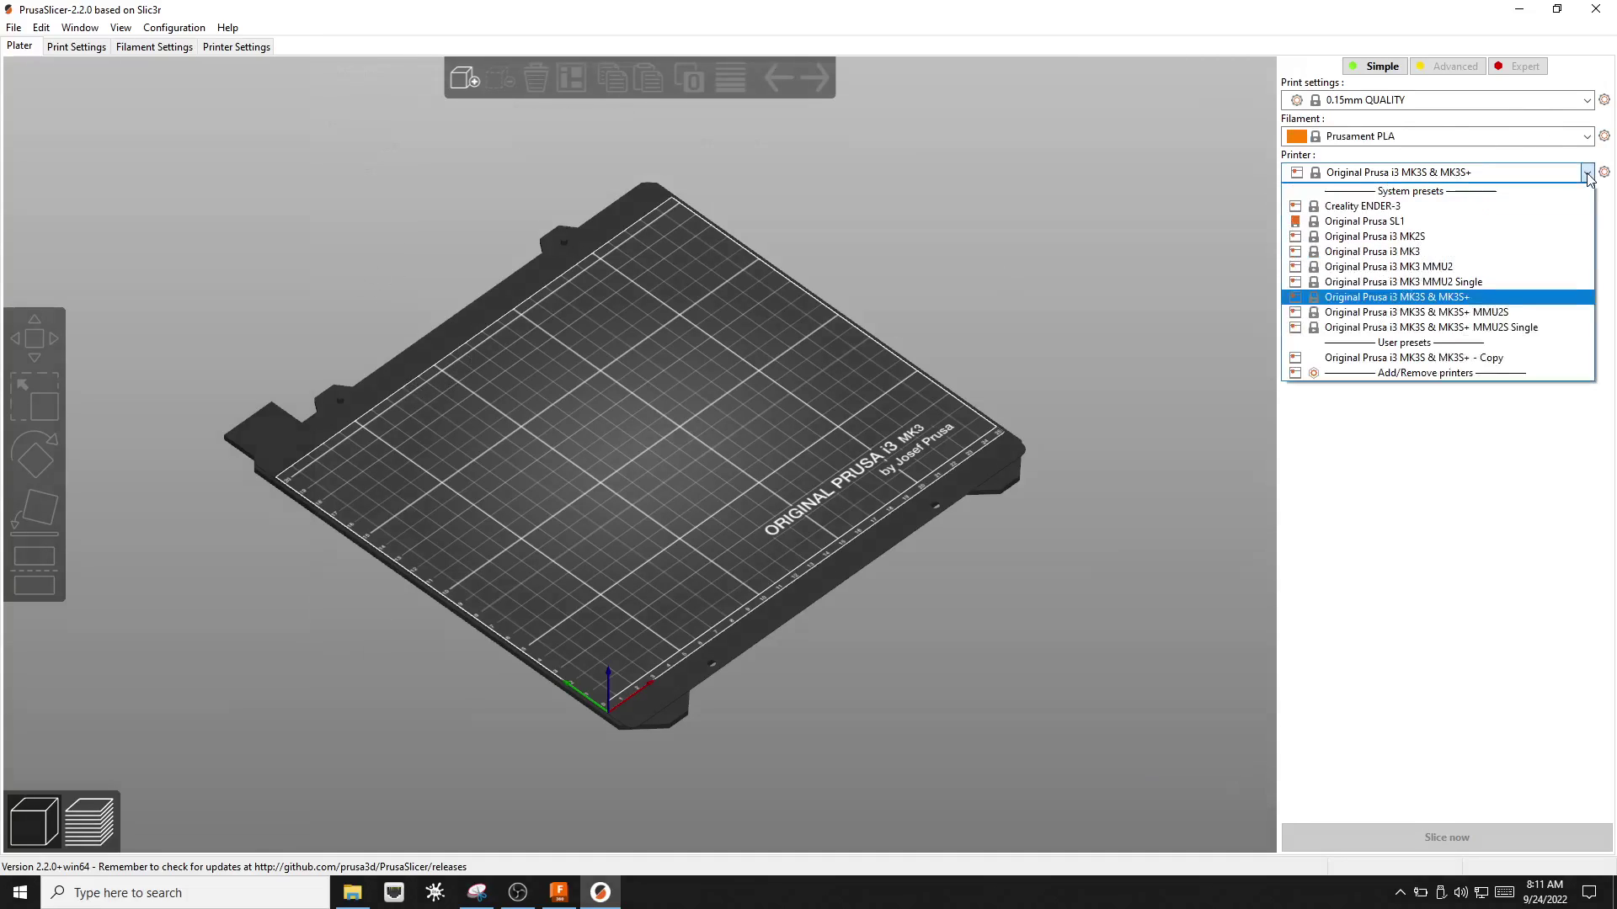
pyautogui.click(1513, 238)
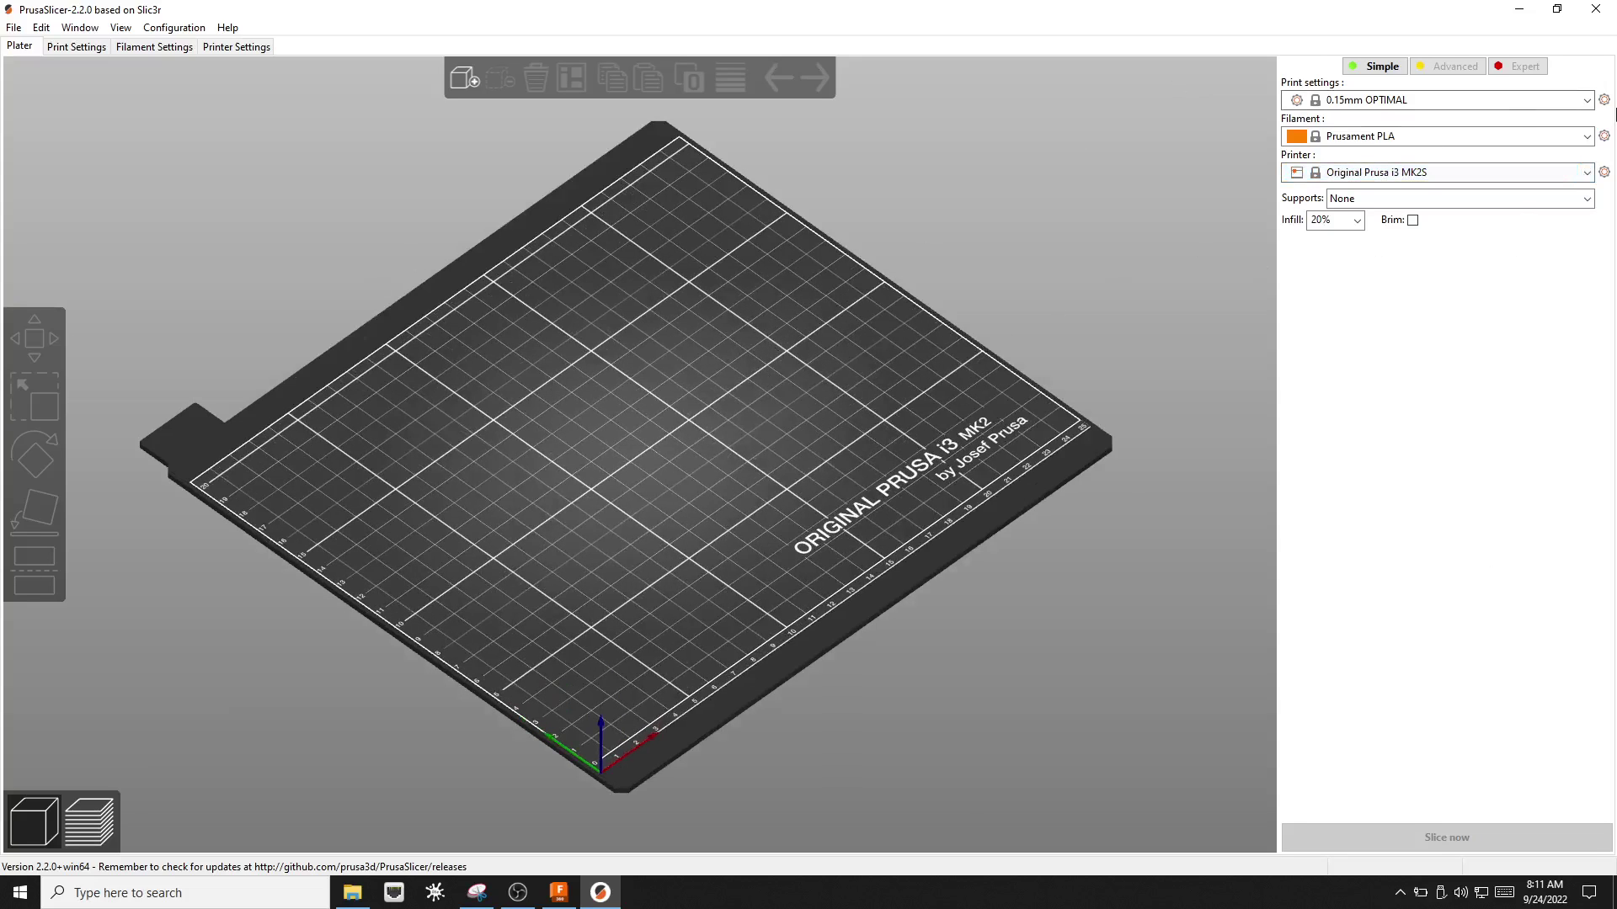
pyautogui.click(1587, 173)
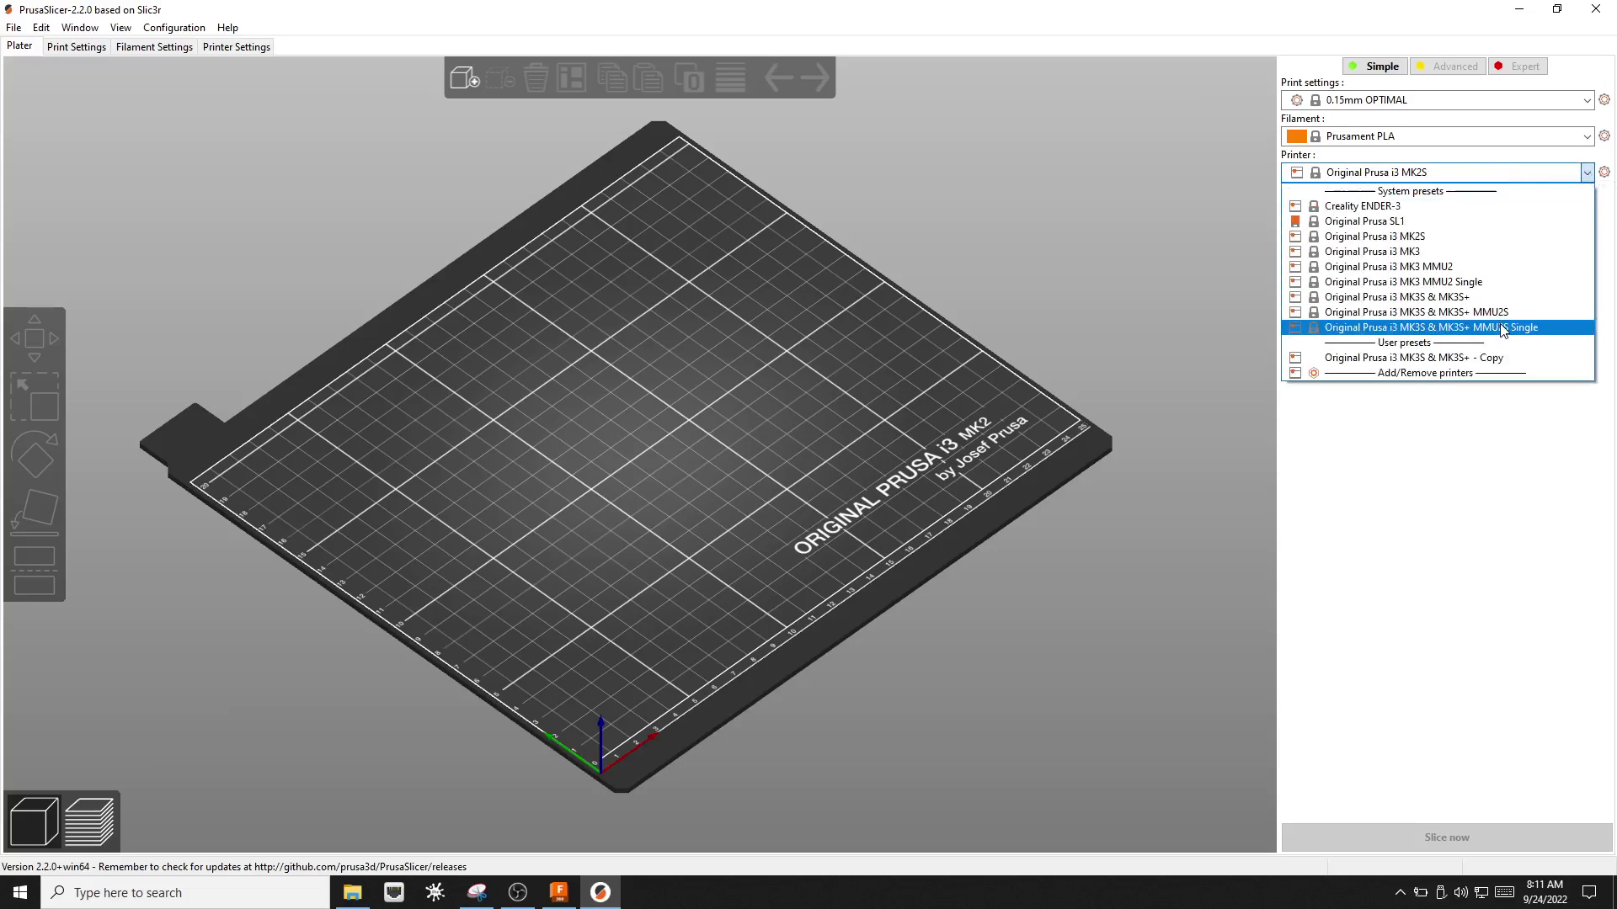
pyautogui.click(1567, 329)
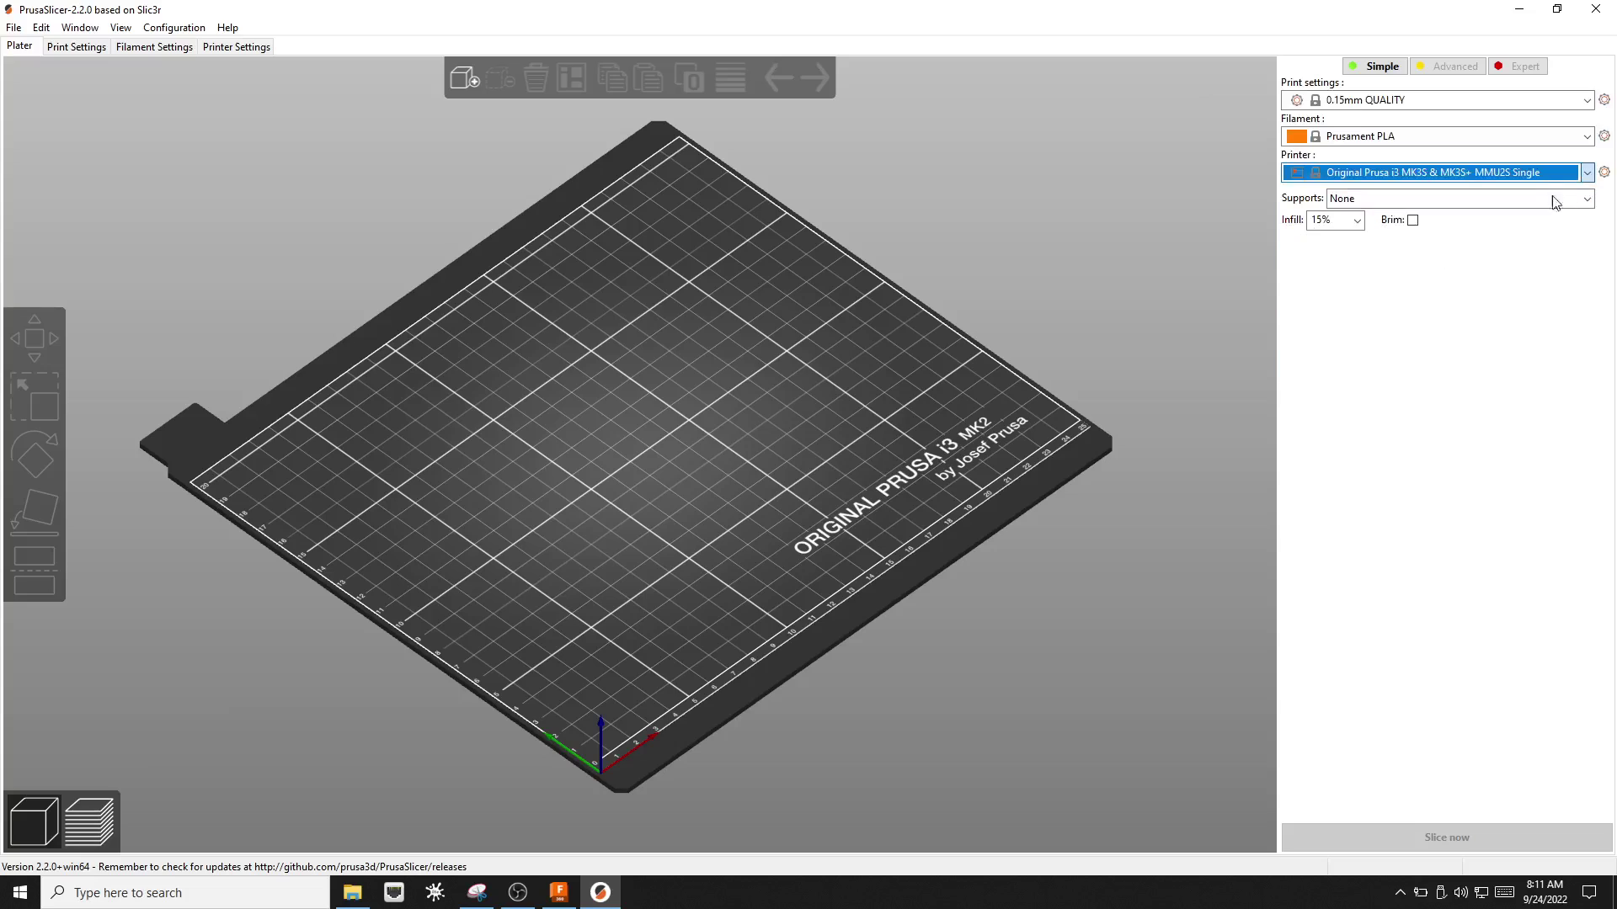
pyautogui.click(1584, 173)
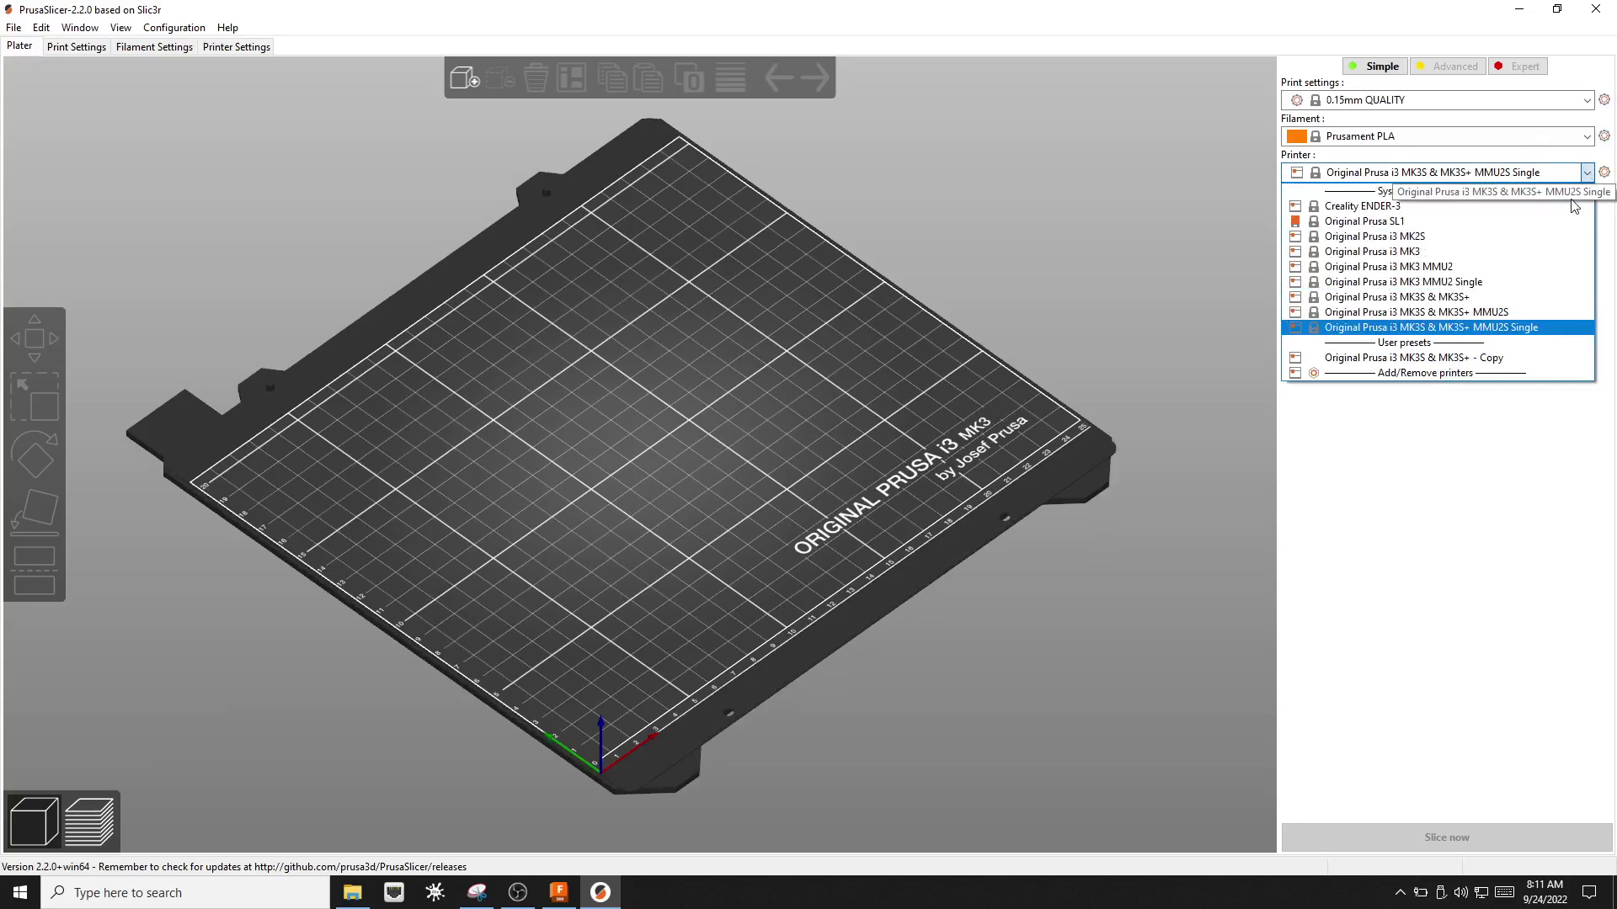
pyautogui.click(1541, 297)
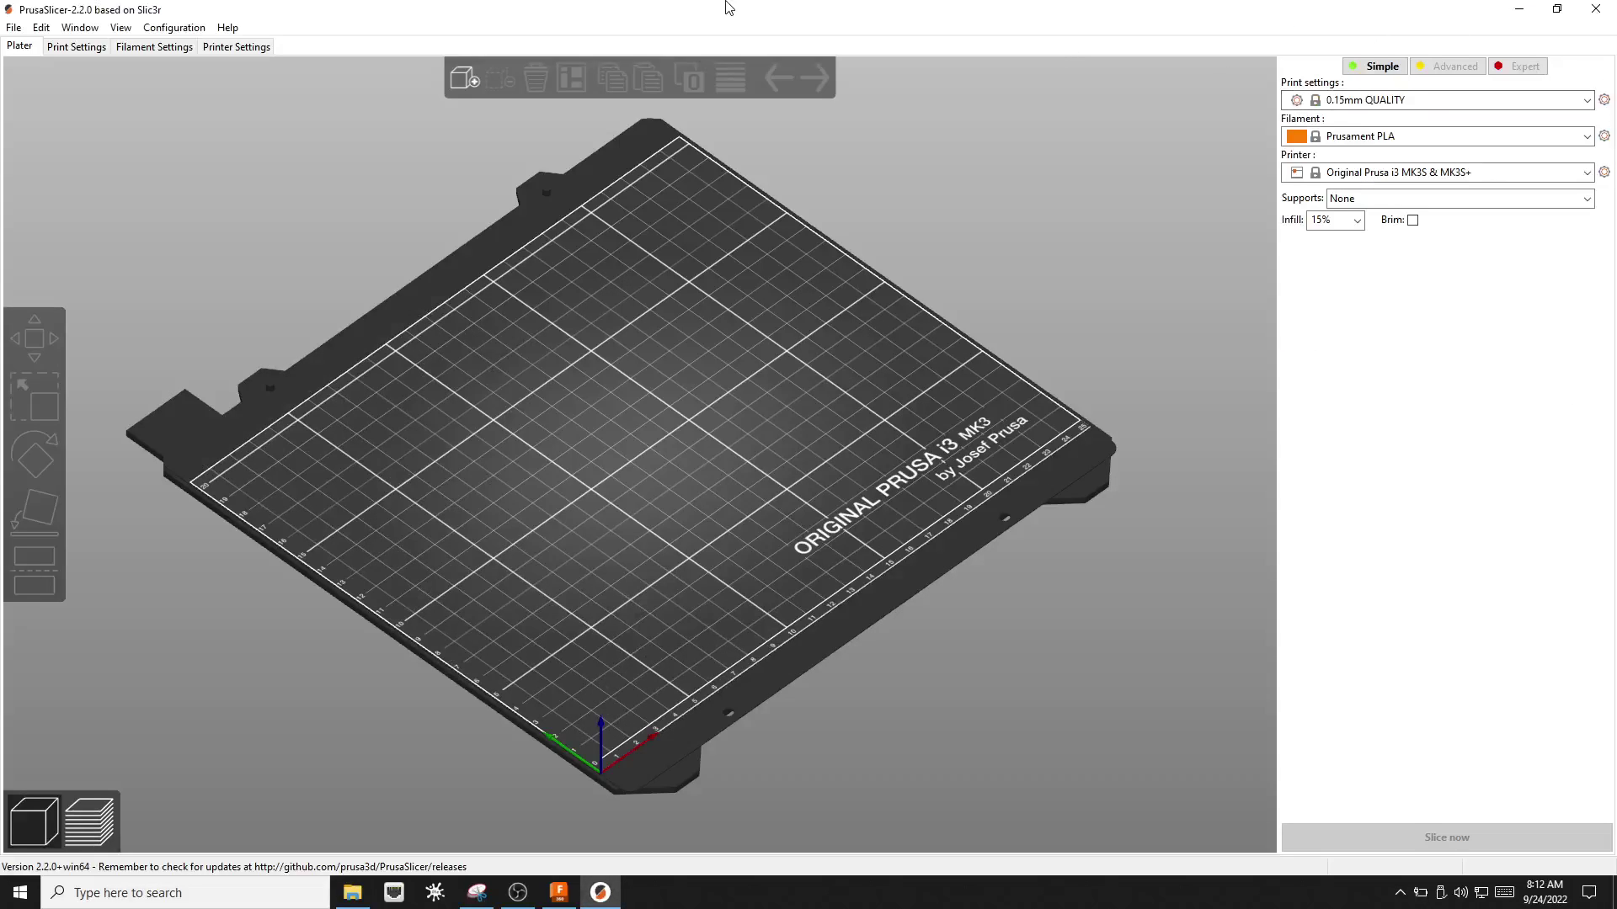
# Import the exported nametag STL from the Desktop onto the print bed
pyautogui.click(13, 27)
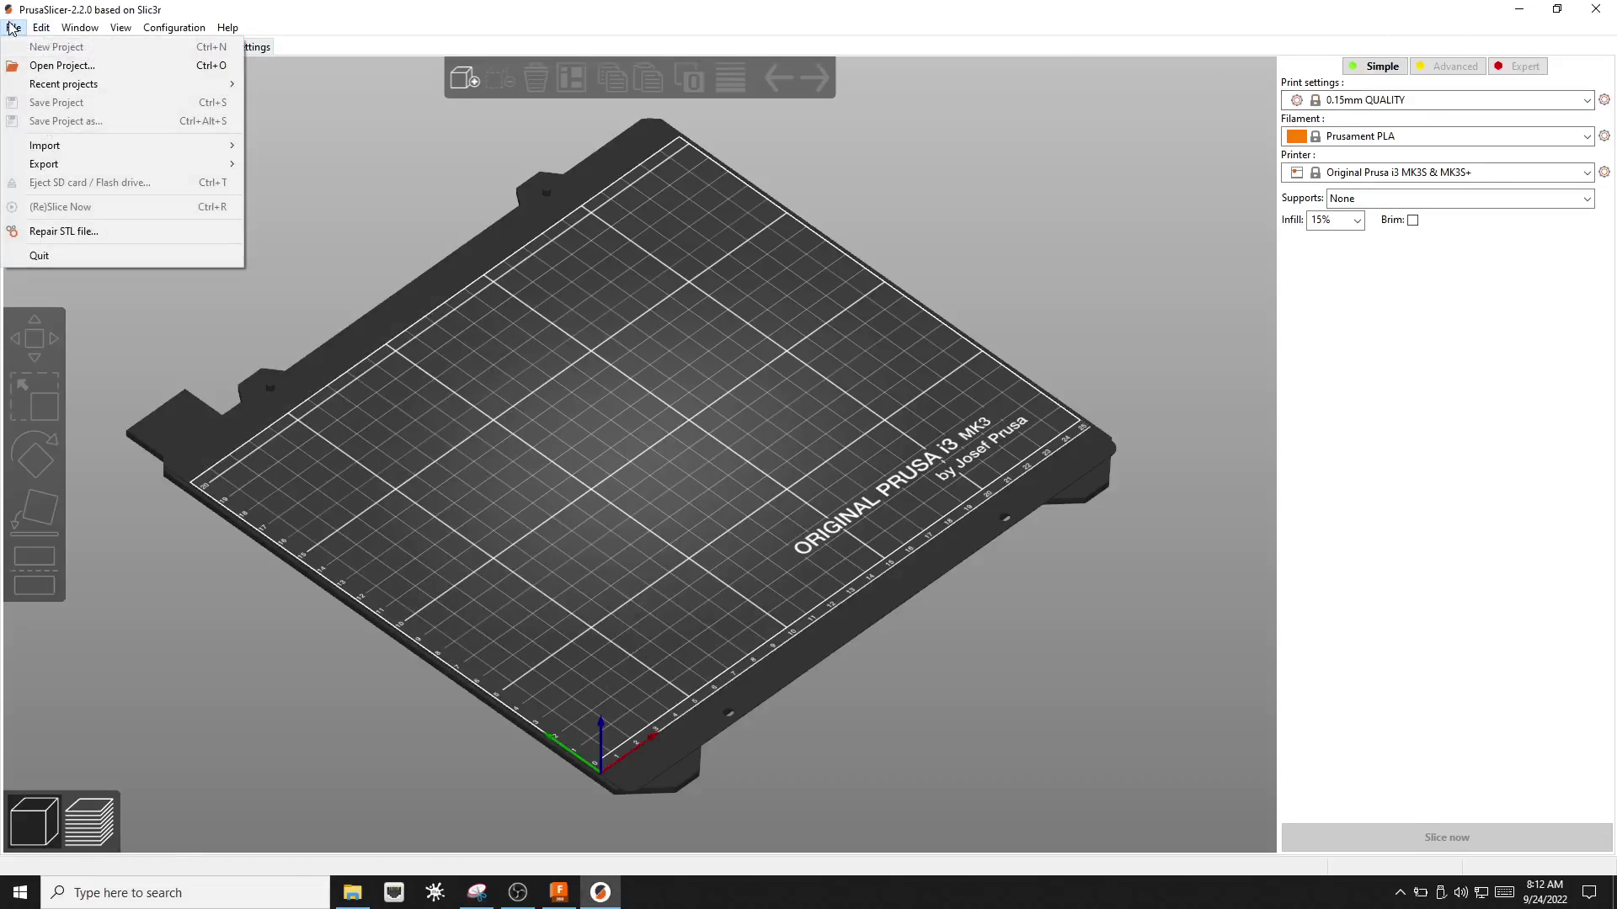
pyautogui.moveTo(162, 155)
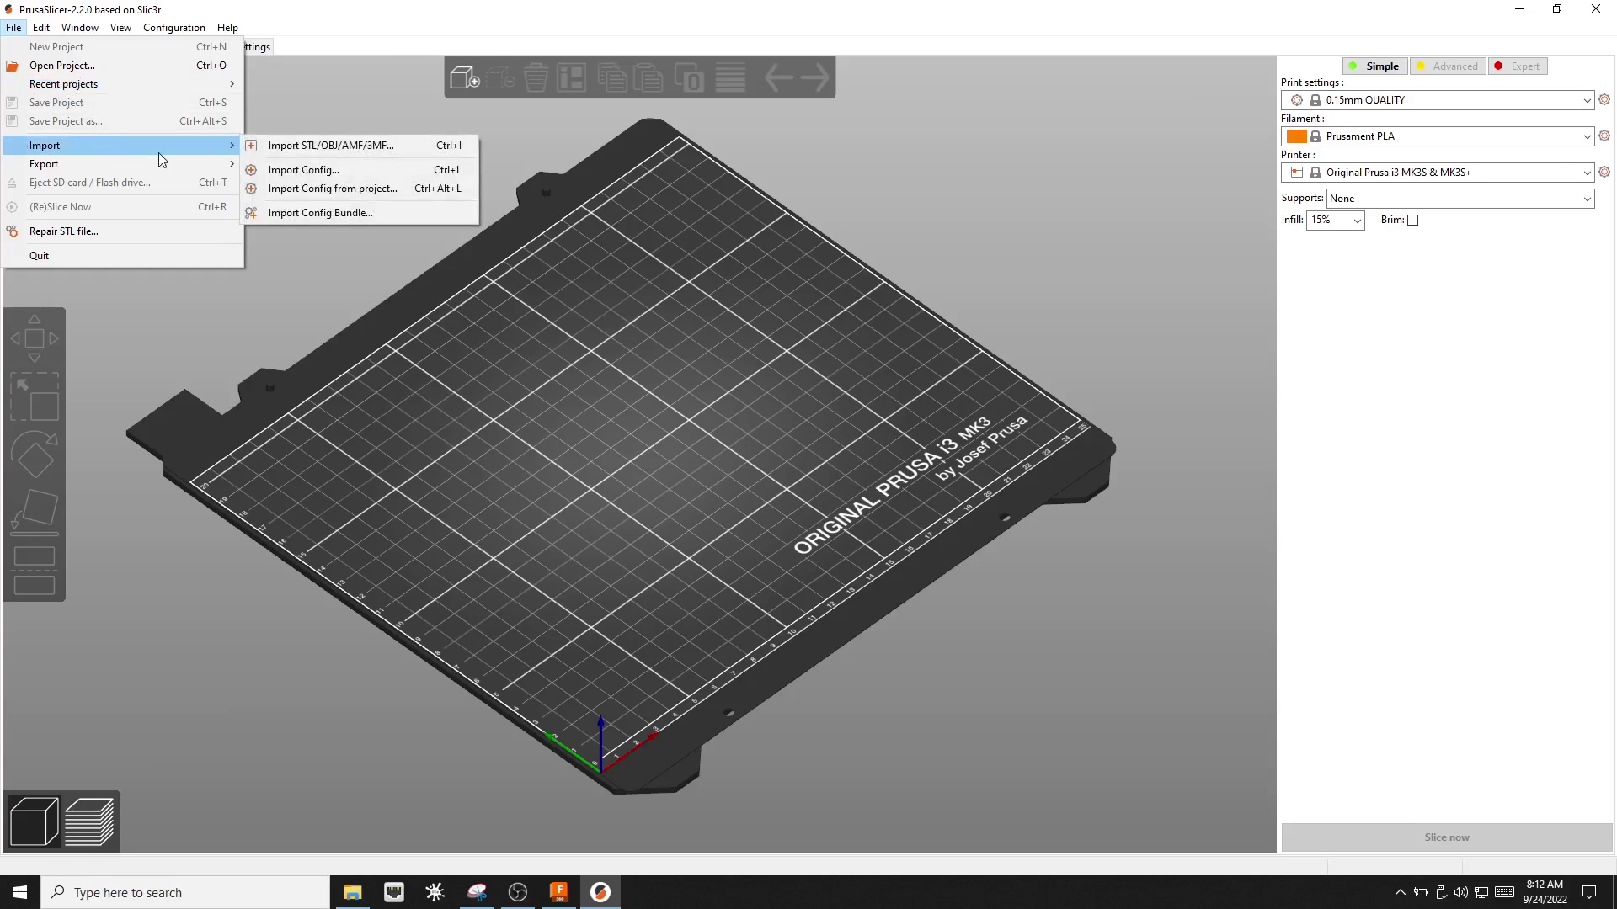
pyautogui.click(338, 144)
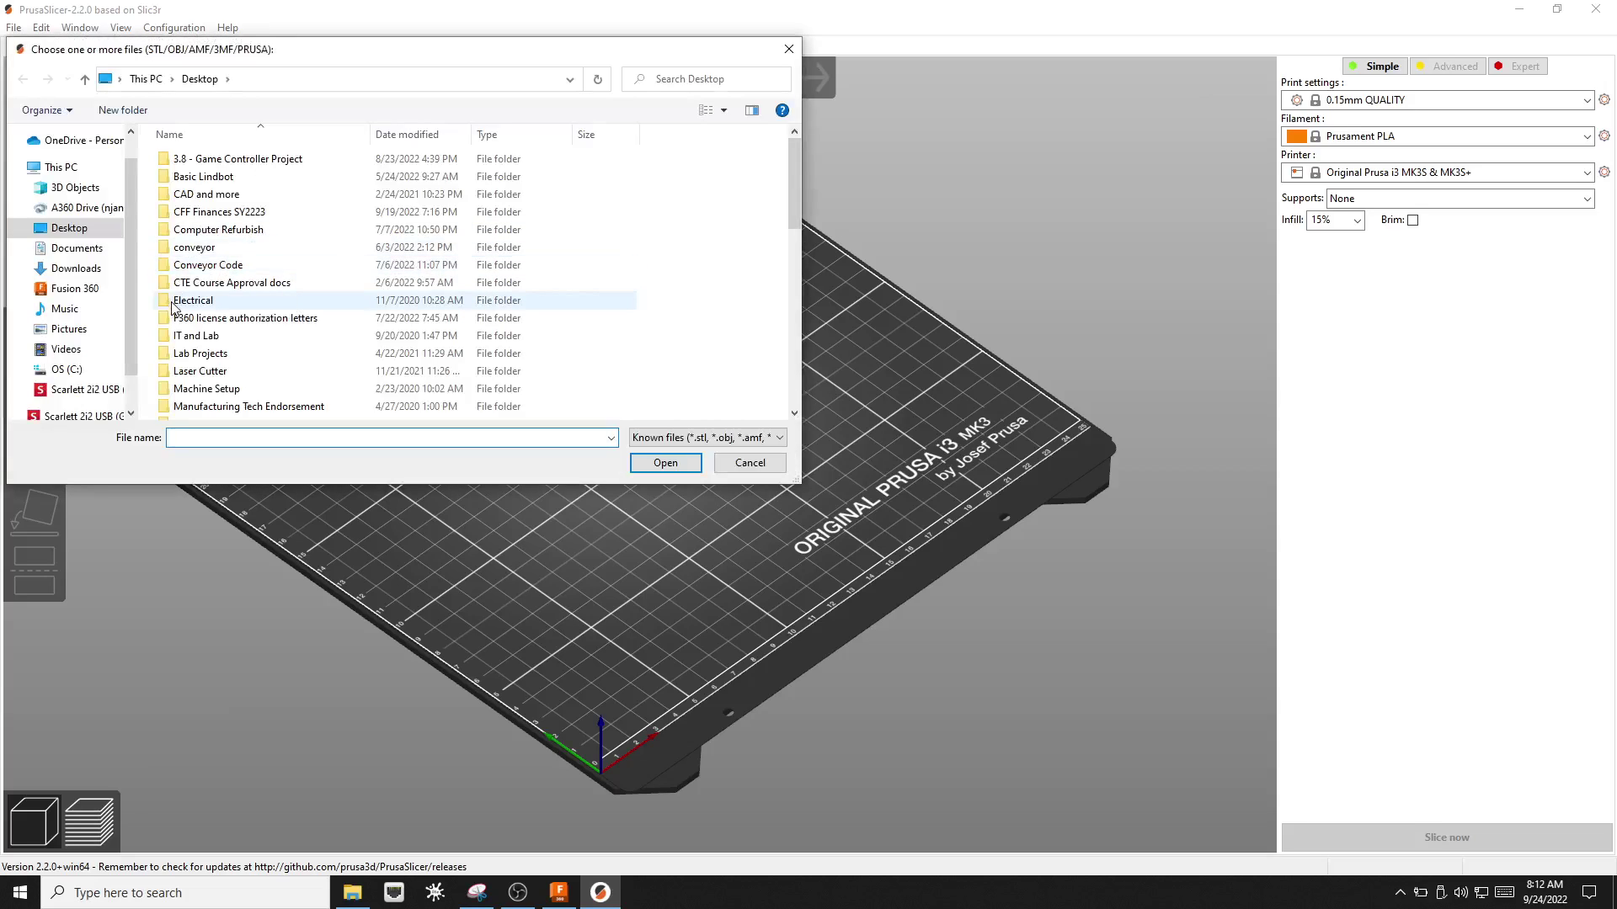
pyautogui.scroll(-1, 294, 334)
pyautogui.scroll(-8, 294, 334)
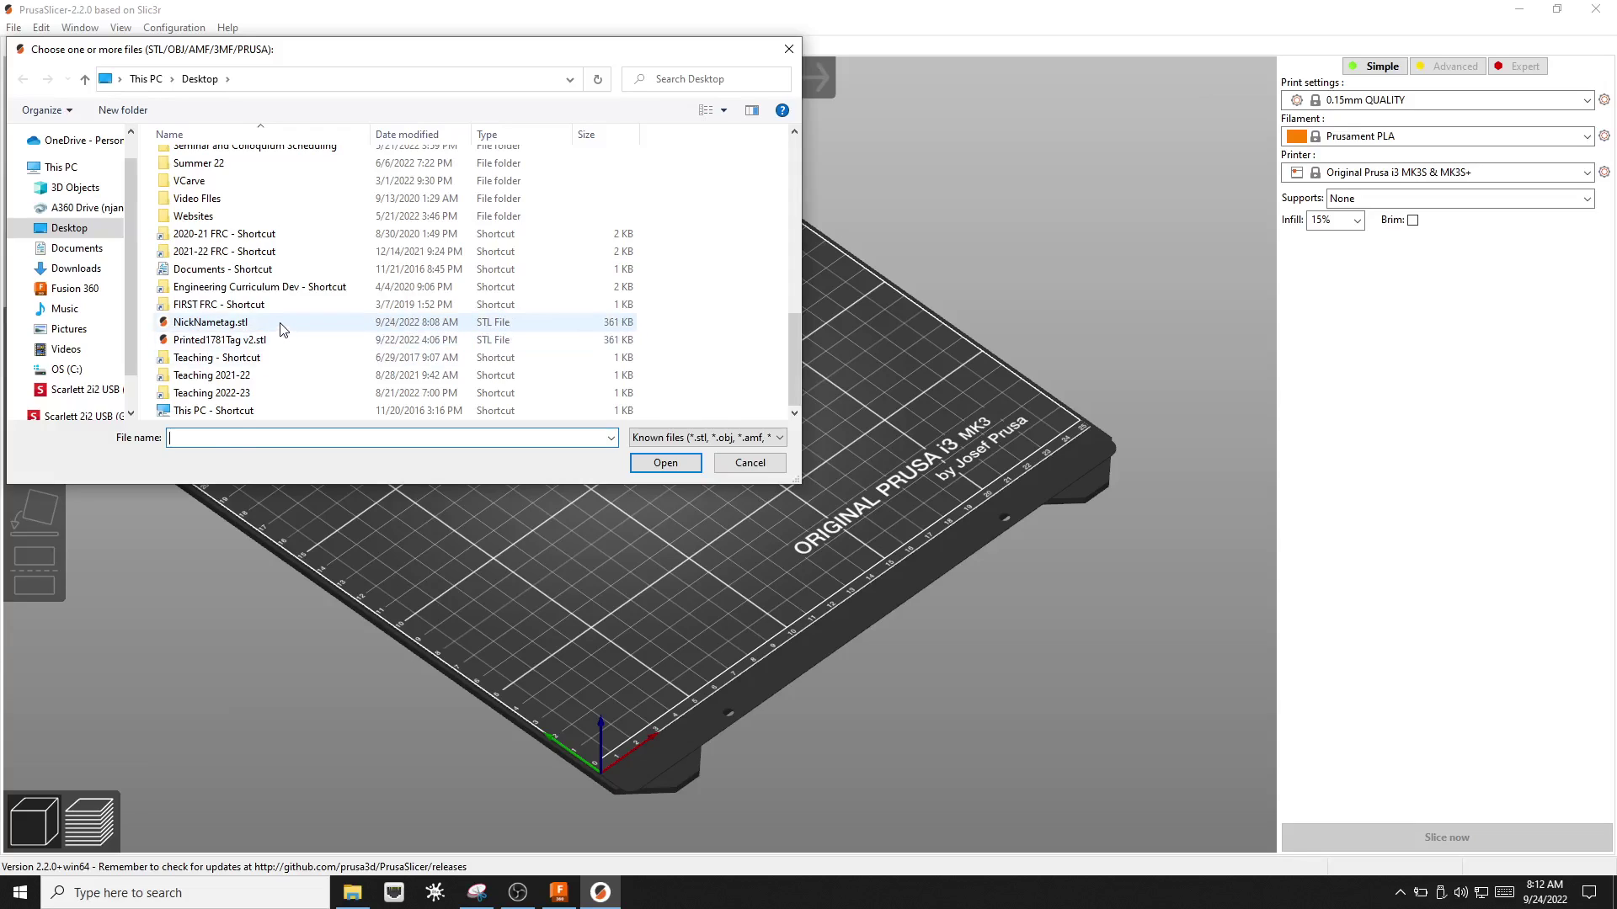
pyautogui.click(283, 327)
pyautogui.click(687, 469)
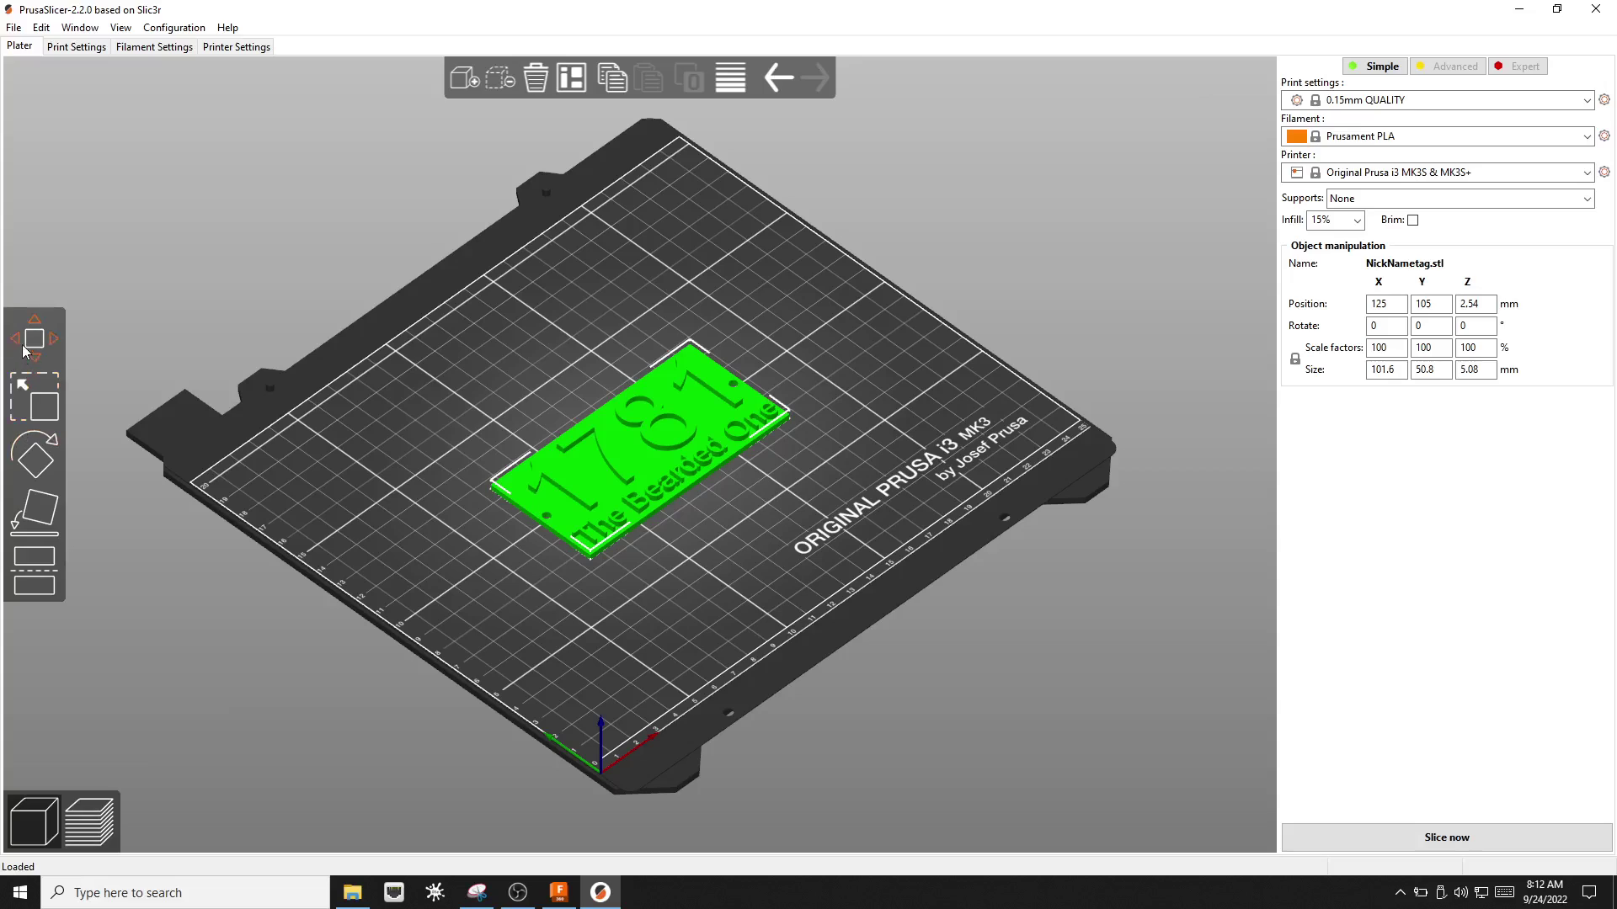
# Try Place on Face with the nametag's long edge and other faces, ending with its flat back on the bed
pyautogui.click(38, 505)
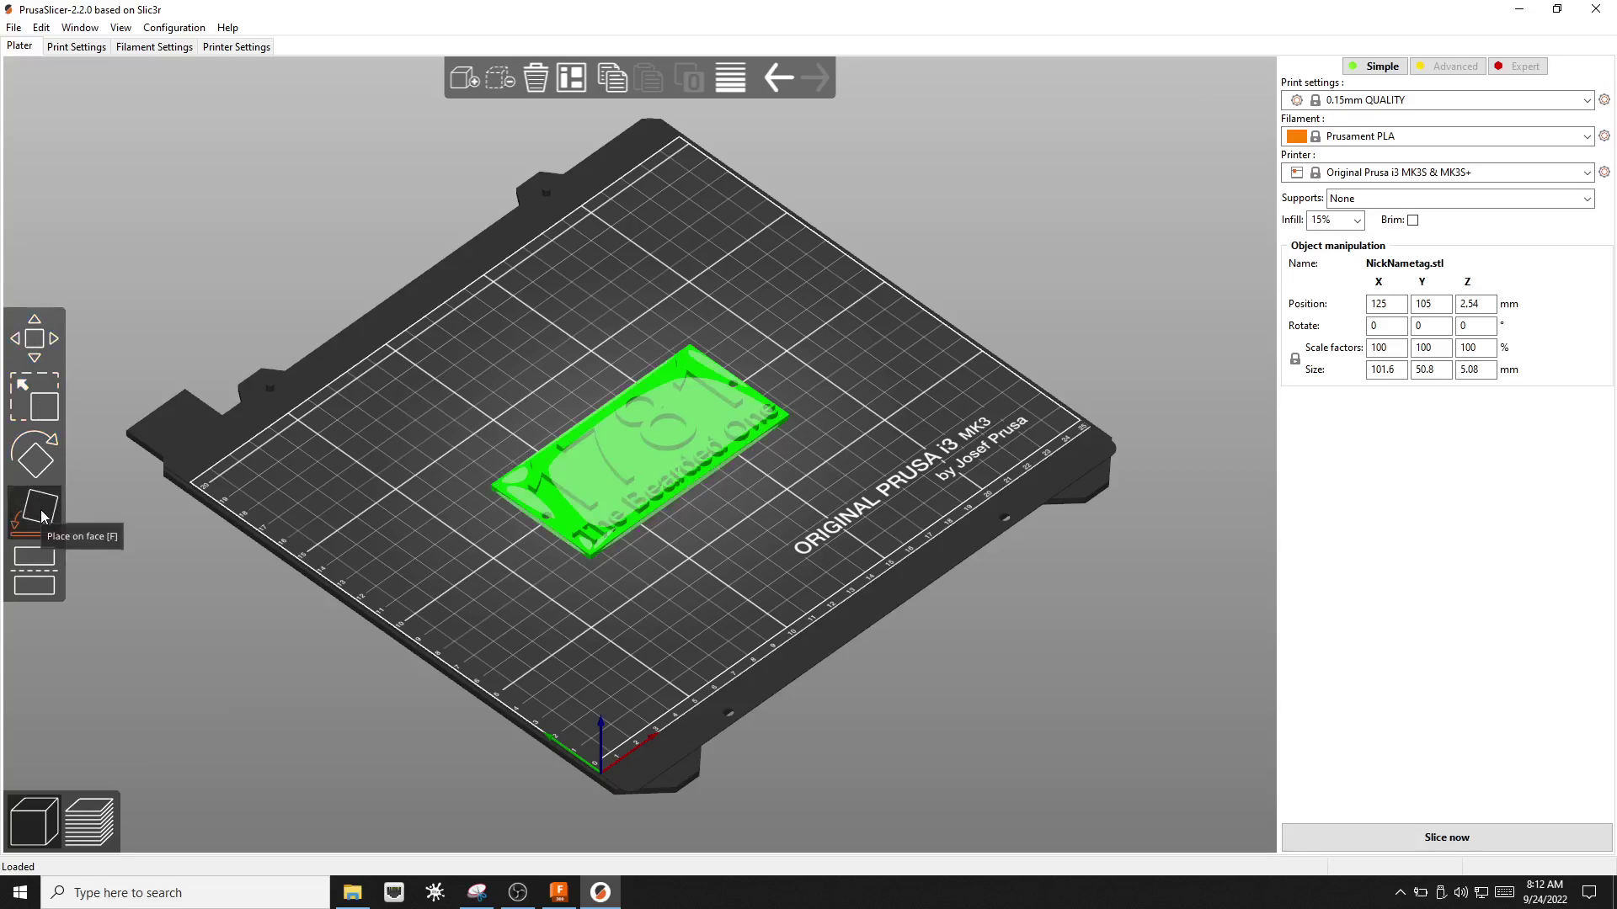
pyautogui.scroll(-3, 568, 509)
pyautogui.scroll(5, 603, 517)
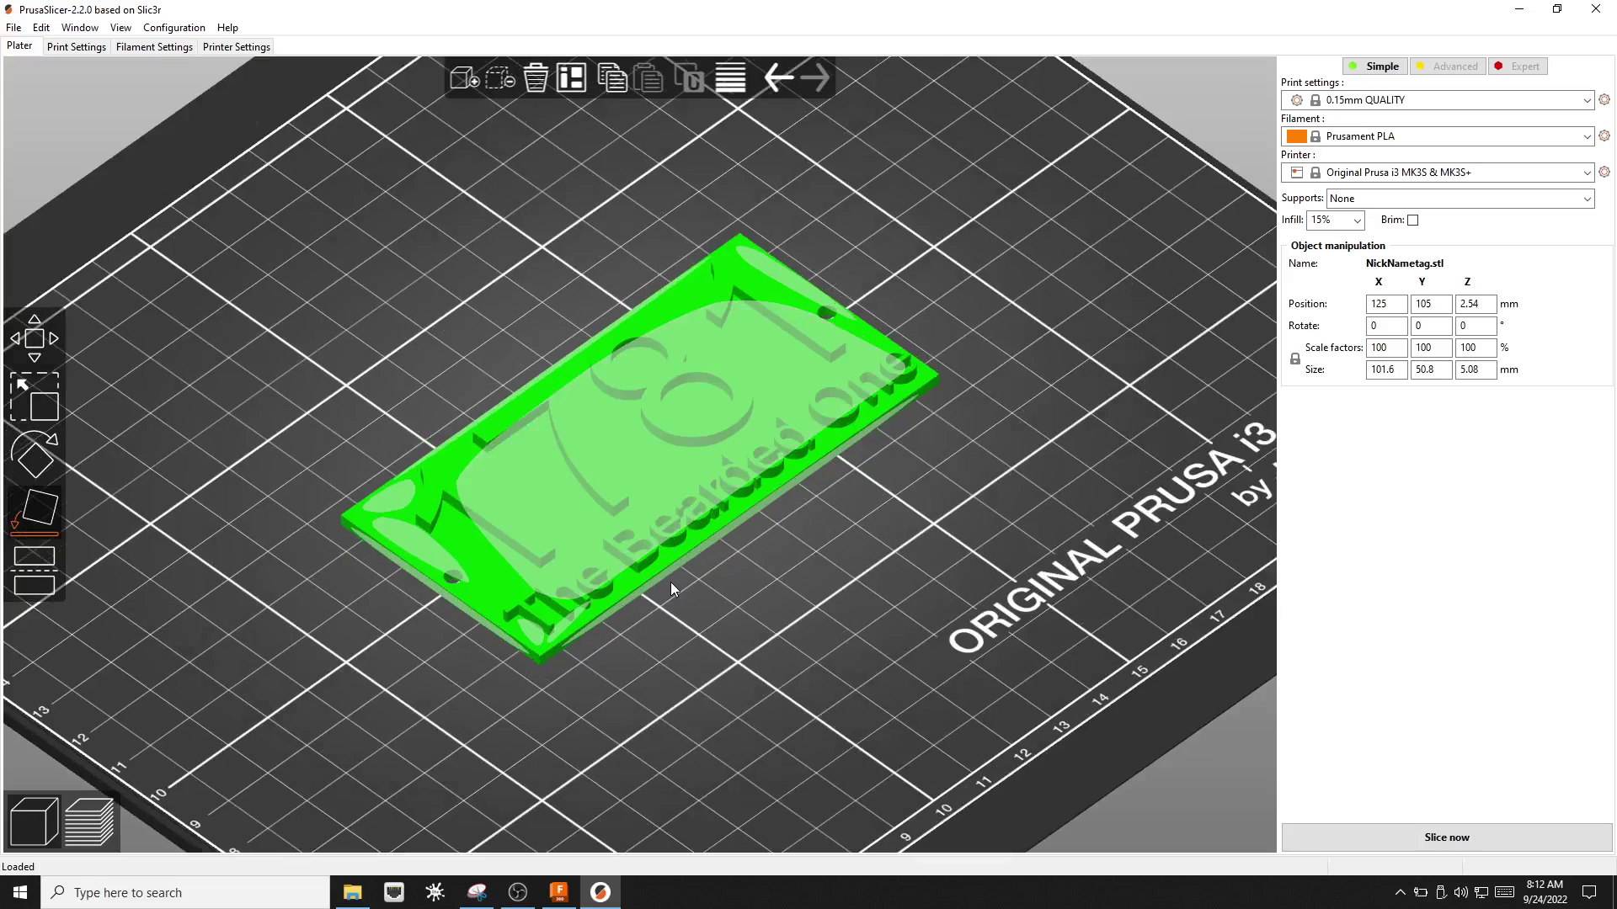
pyautogui.click(680, 563)
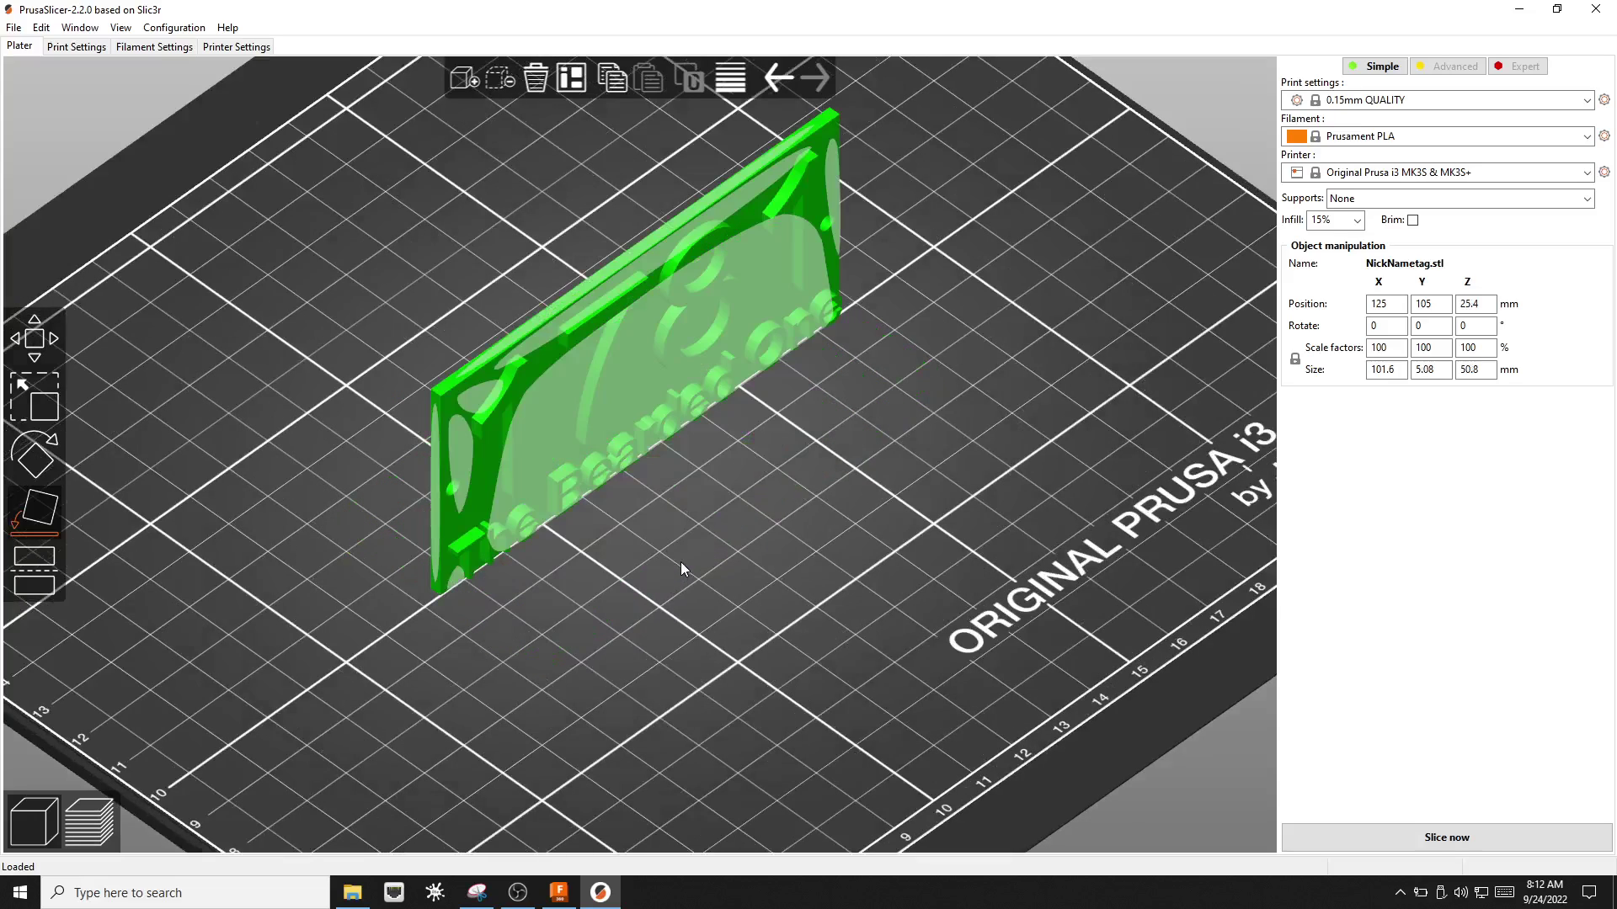
pyautogui.click(628, 258)
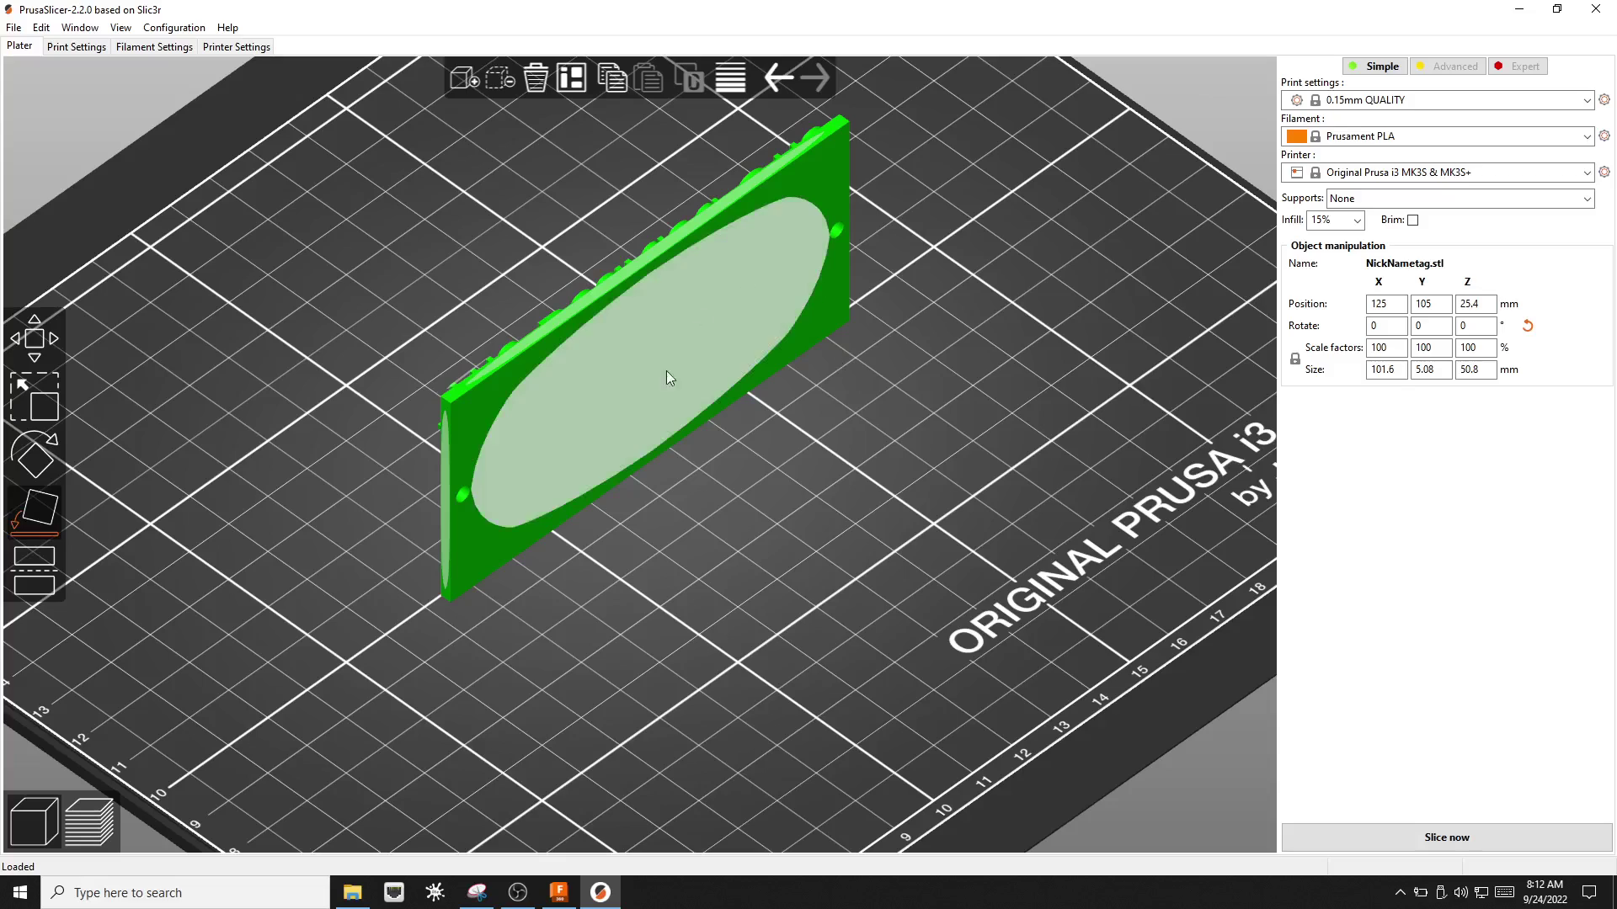
pyautogui.scroll(5, 674, 406)
pyautogui.scroll(-8, 674, 407)
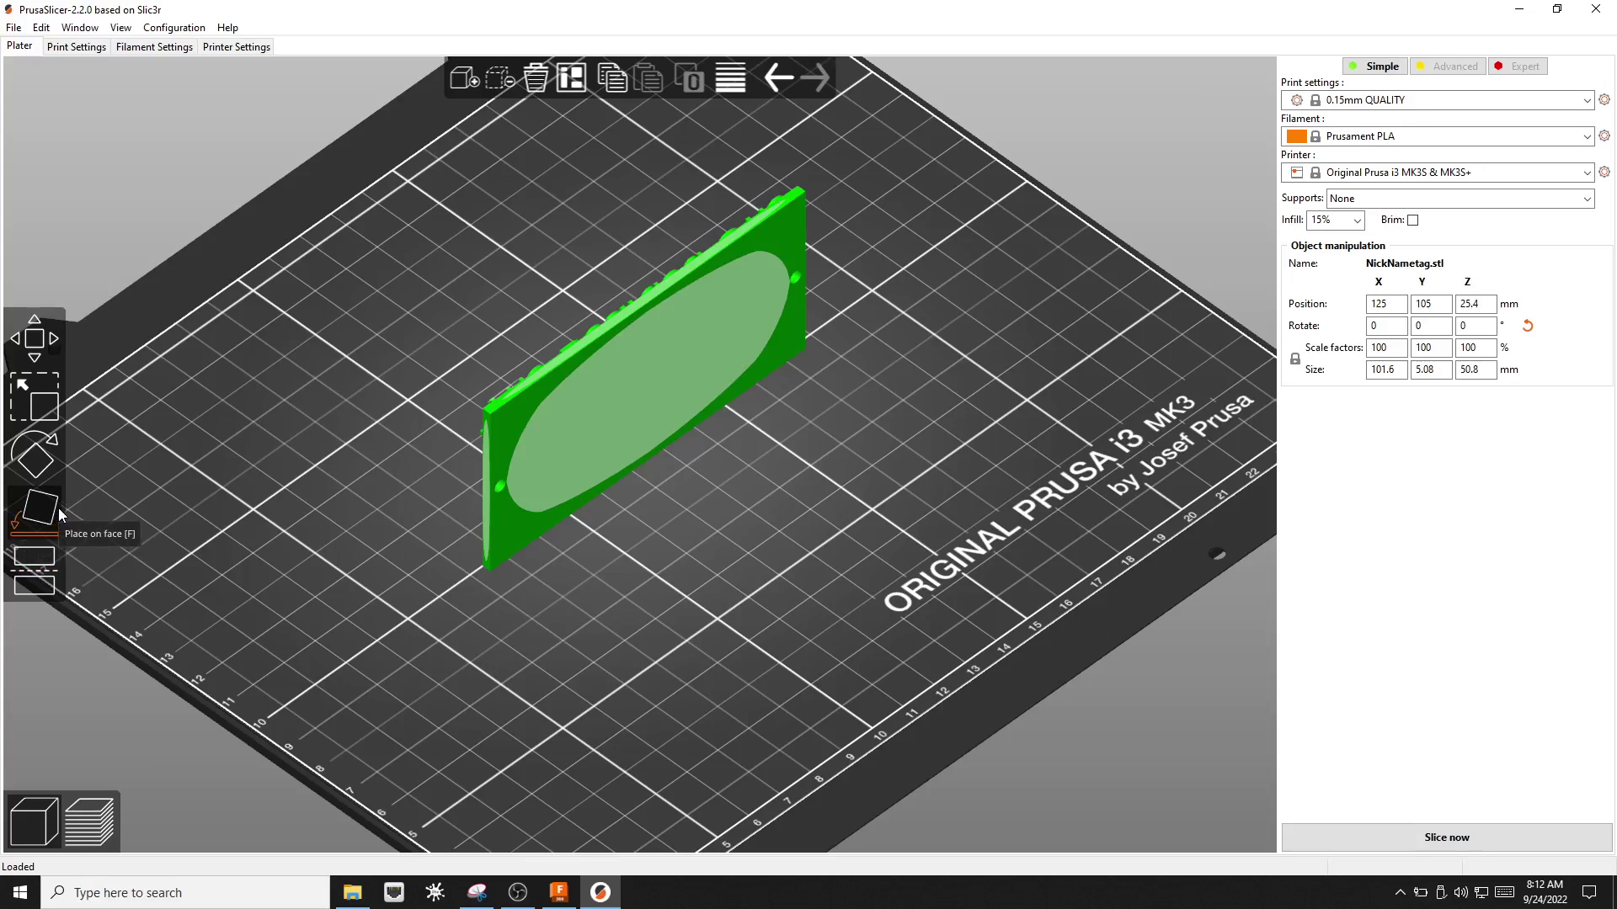
pyautogui.click(650, 374)
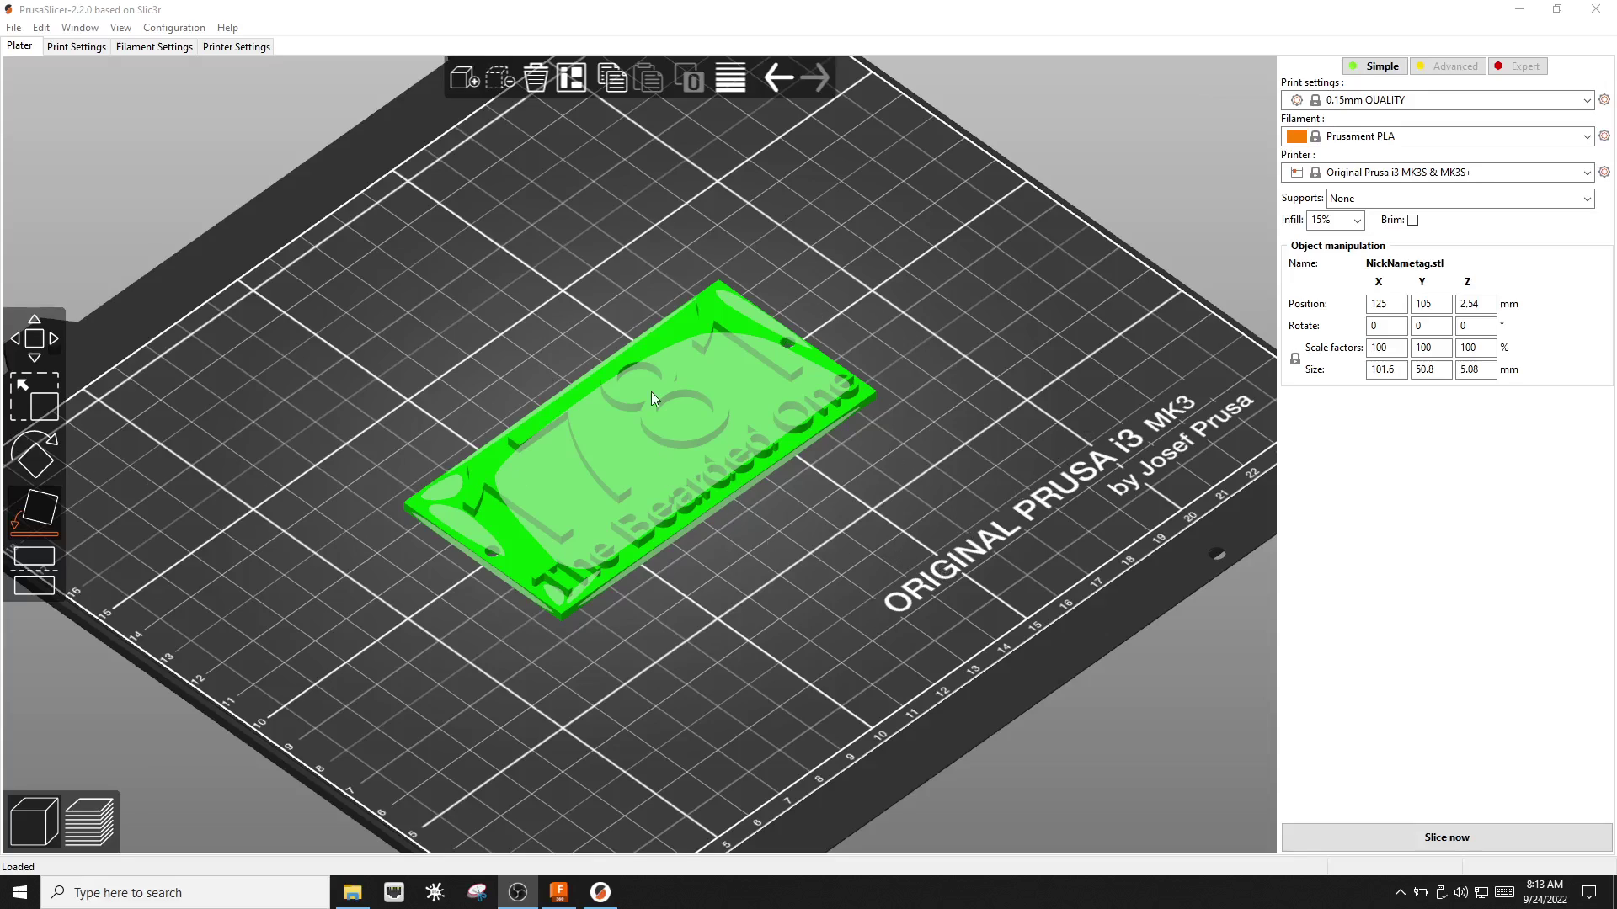
# Slice the nametag and add a color change at the 2.75 mm layer where the lettering begins, restoring the full-height preview
pyautogui.click(1469, 839)
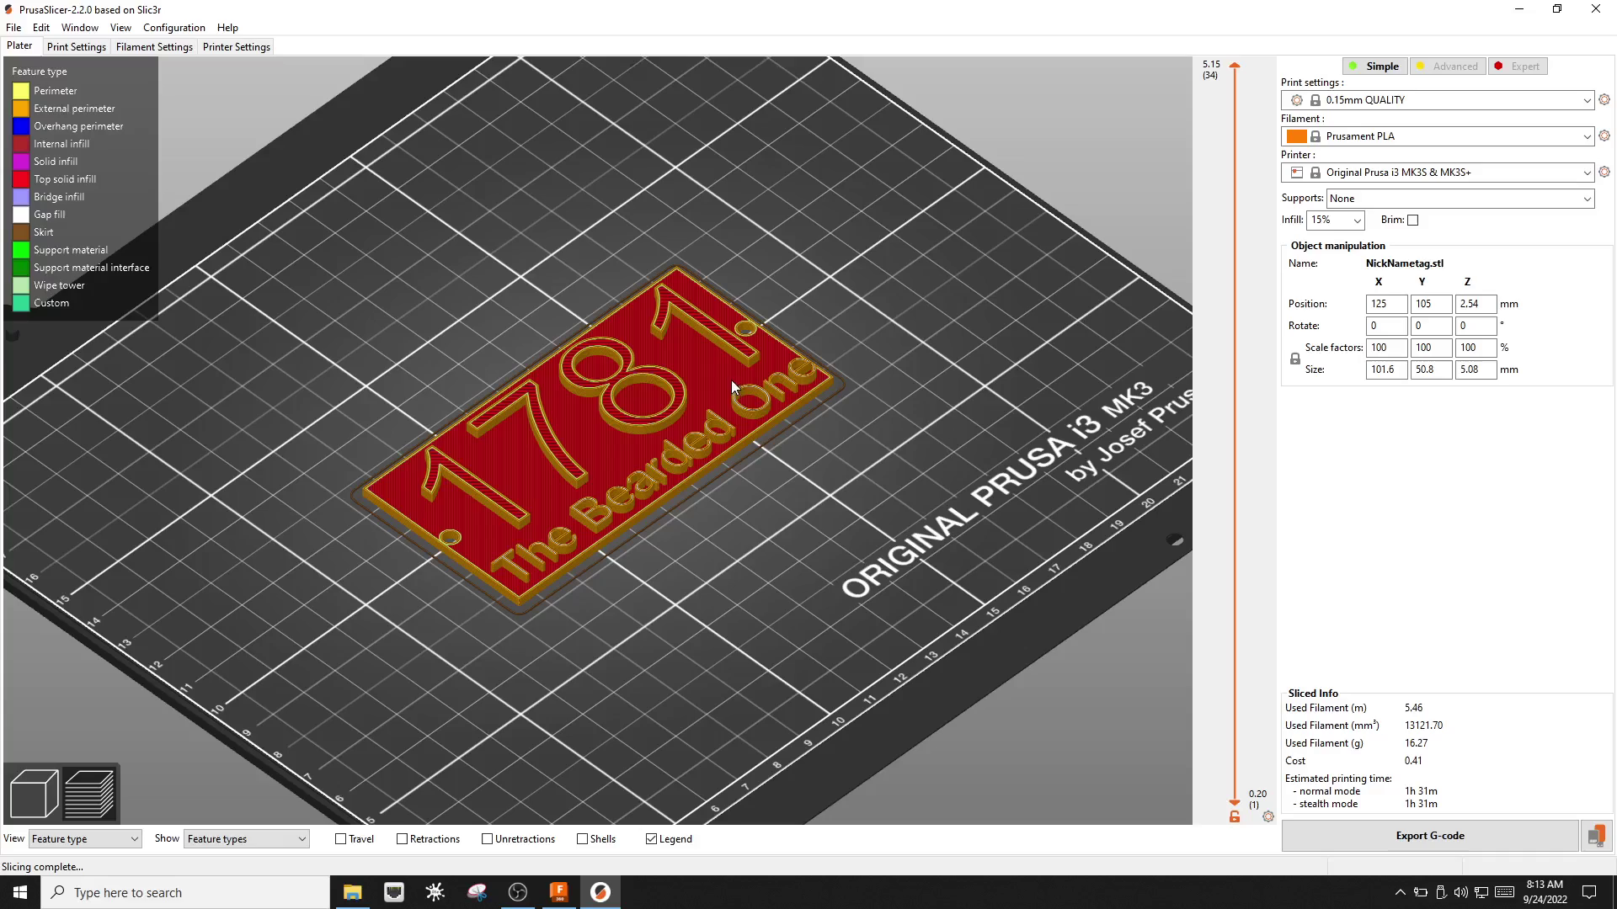
pyautogui.moveTo(1237, 64)
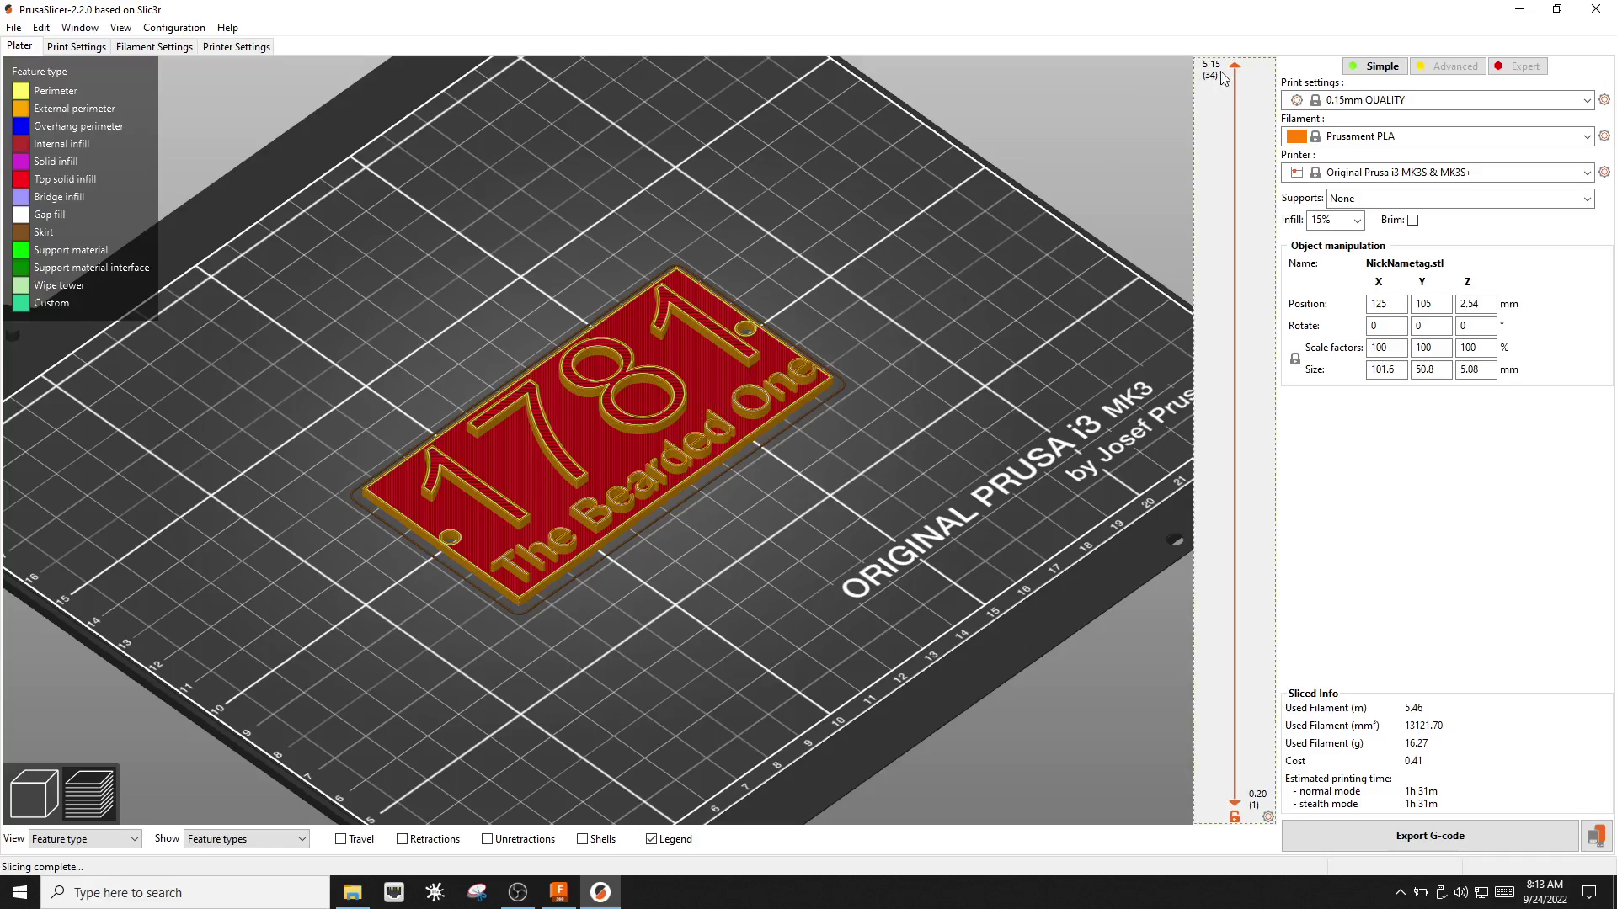
pyautogui.moveTo(1237, 66); pyautogui.dragTo(1245, 444)
pyautogui.scroll(1, 1247, 442)
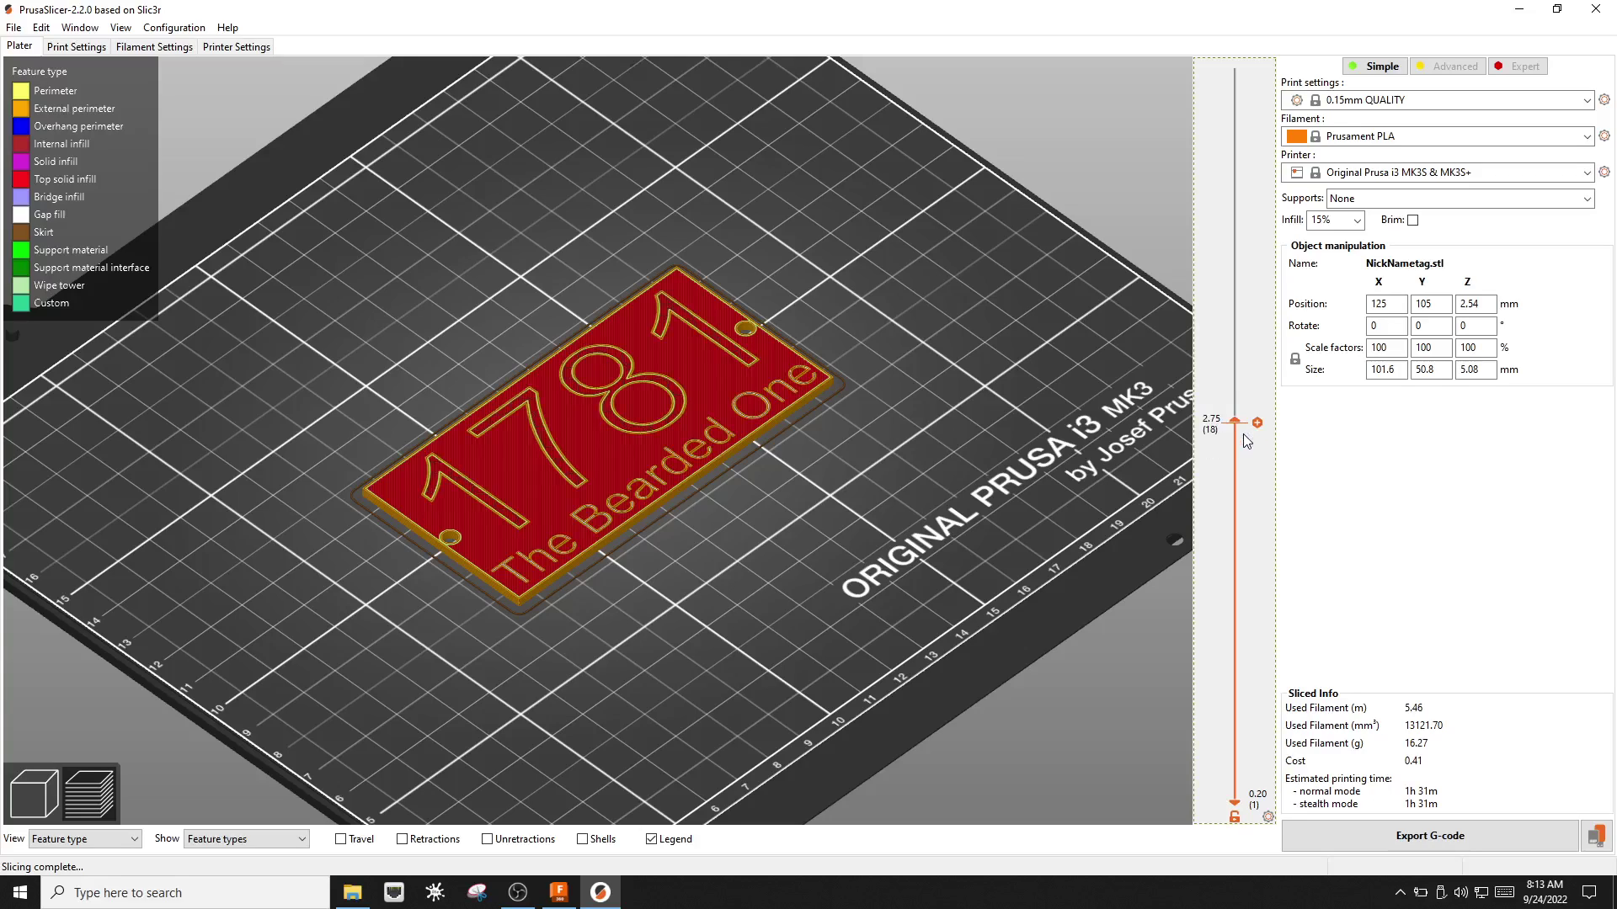
pyautogui.scroll(-1, 1243, 433)
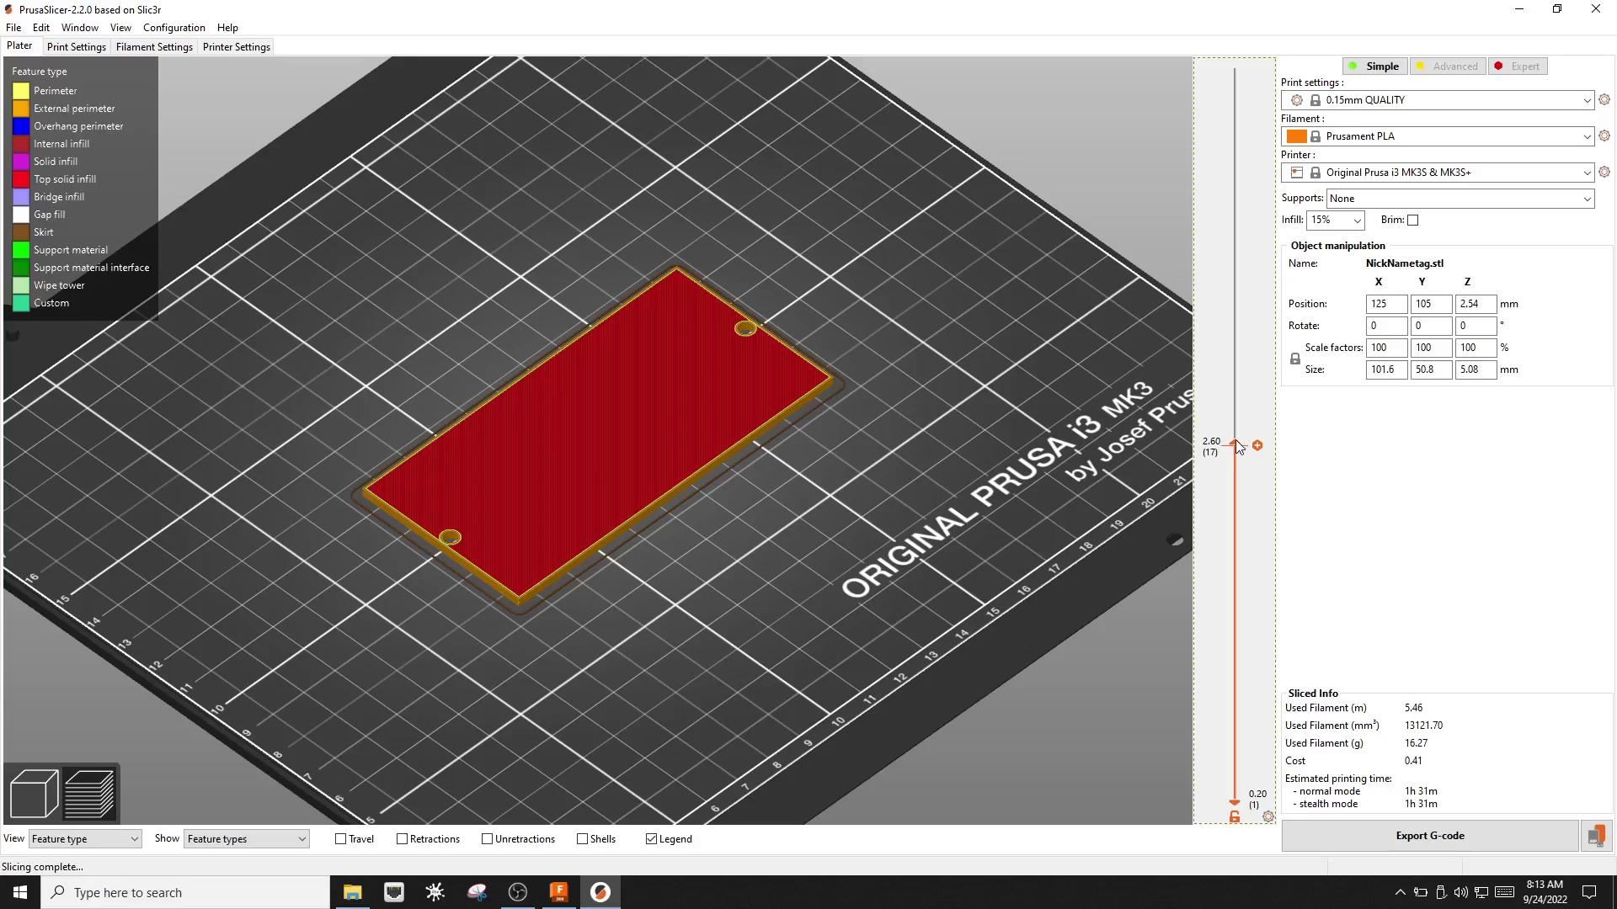
pyautogui.scroll(1, 1240, 440)
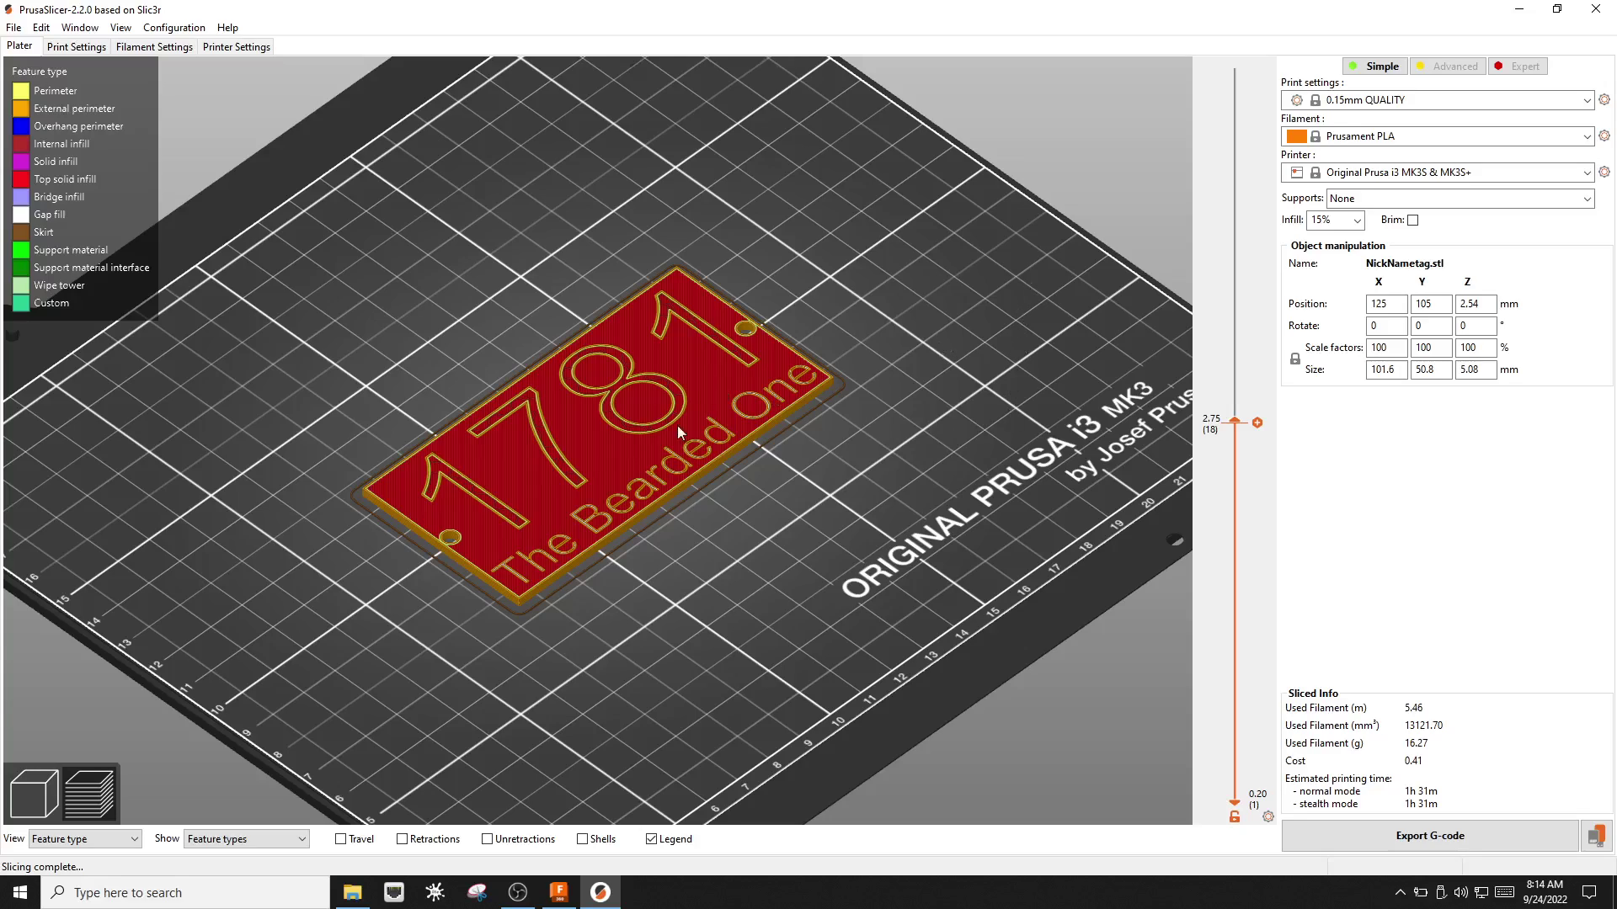
pyautogui.click(1258, 424)
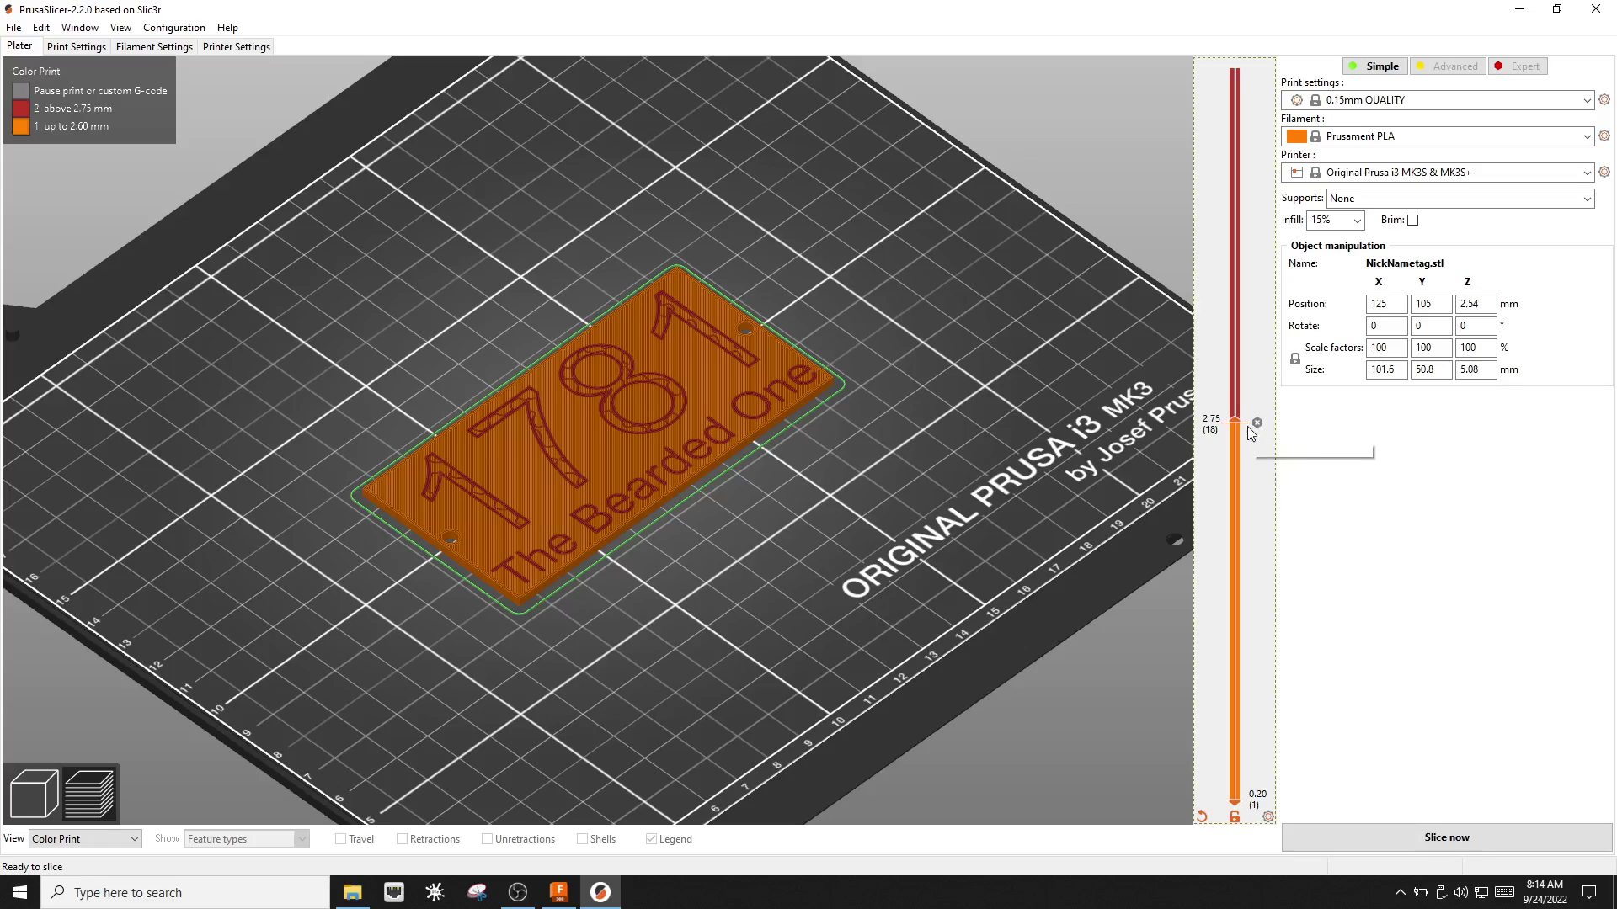
pyautogui.moveTo(1254, 407); pyautogui.dragTo(1236, 53)
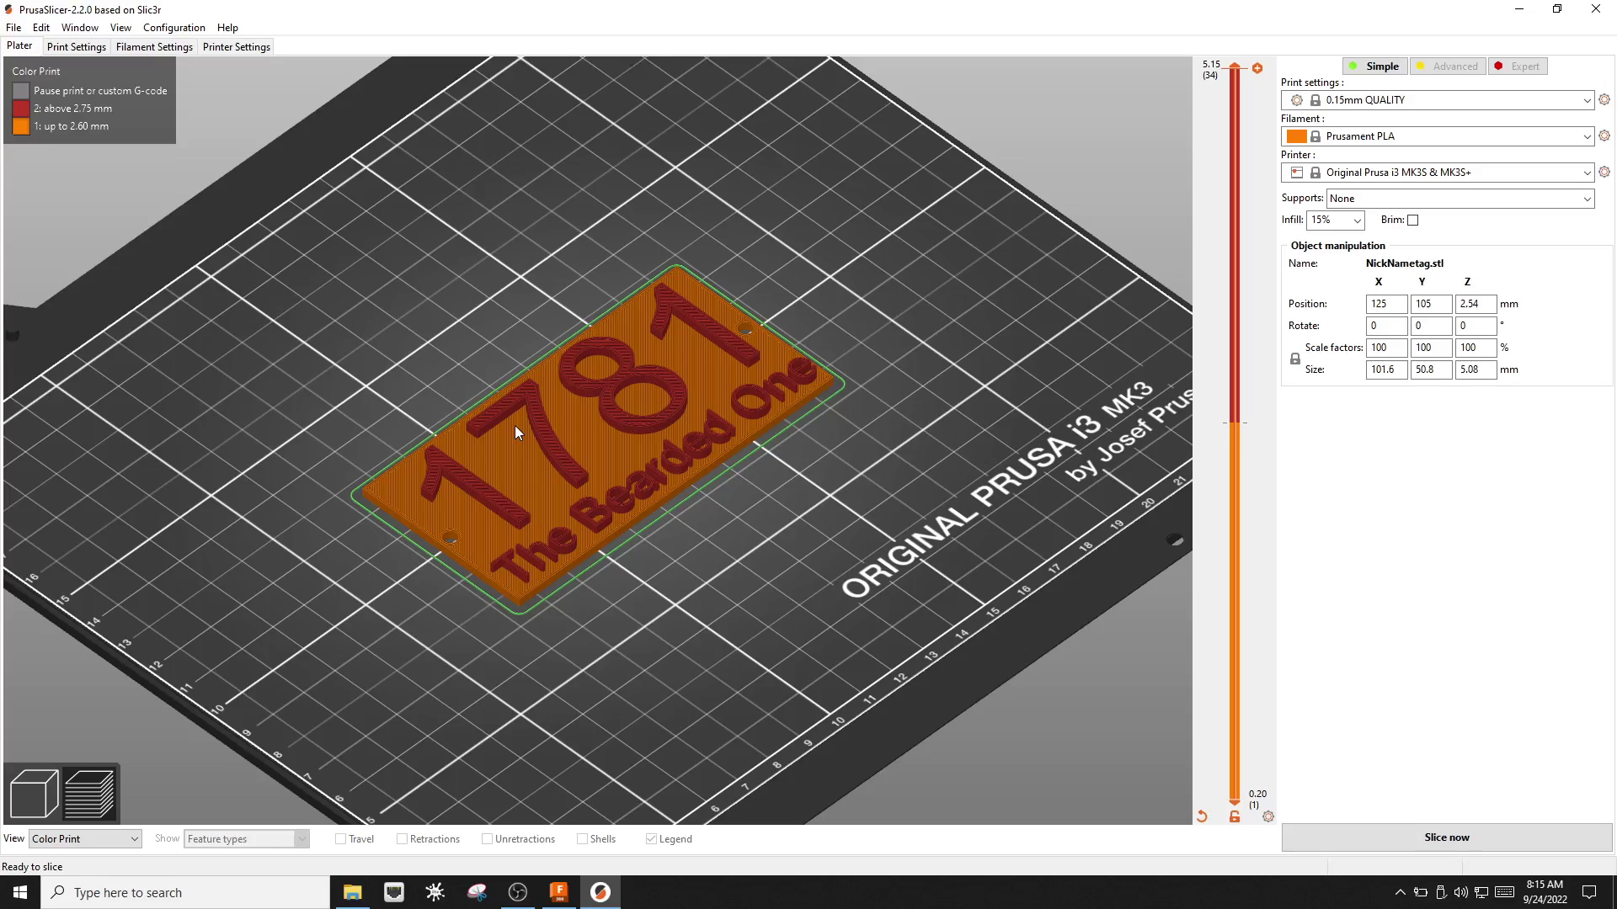
# Check the G-code files on the PRUSAI3MK3 (K:) drive and return to PrusaSlicer
pyautogui.hotkey('alt', 'Tab')
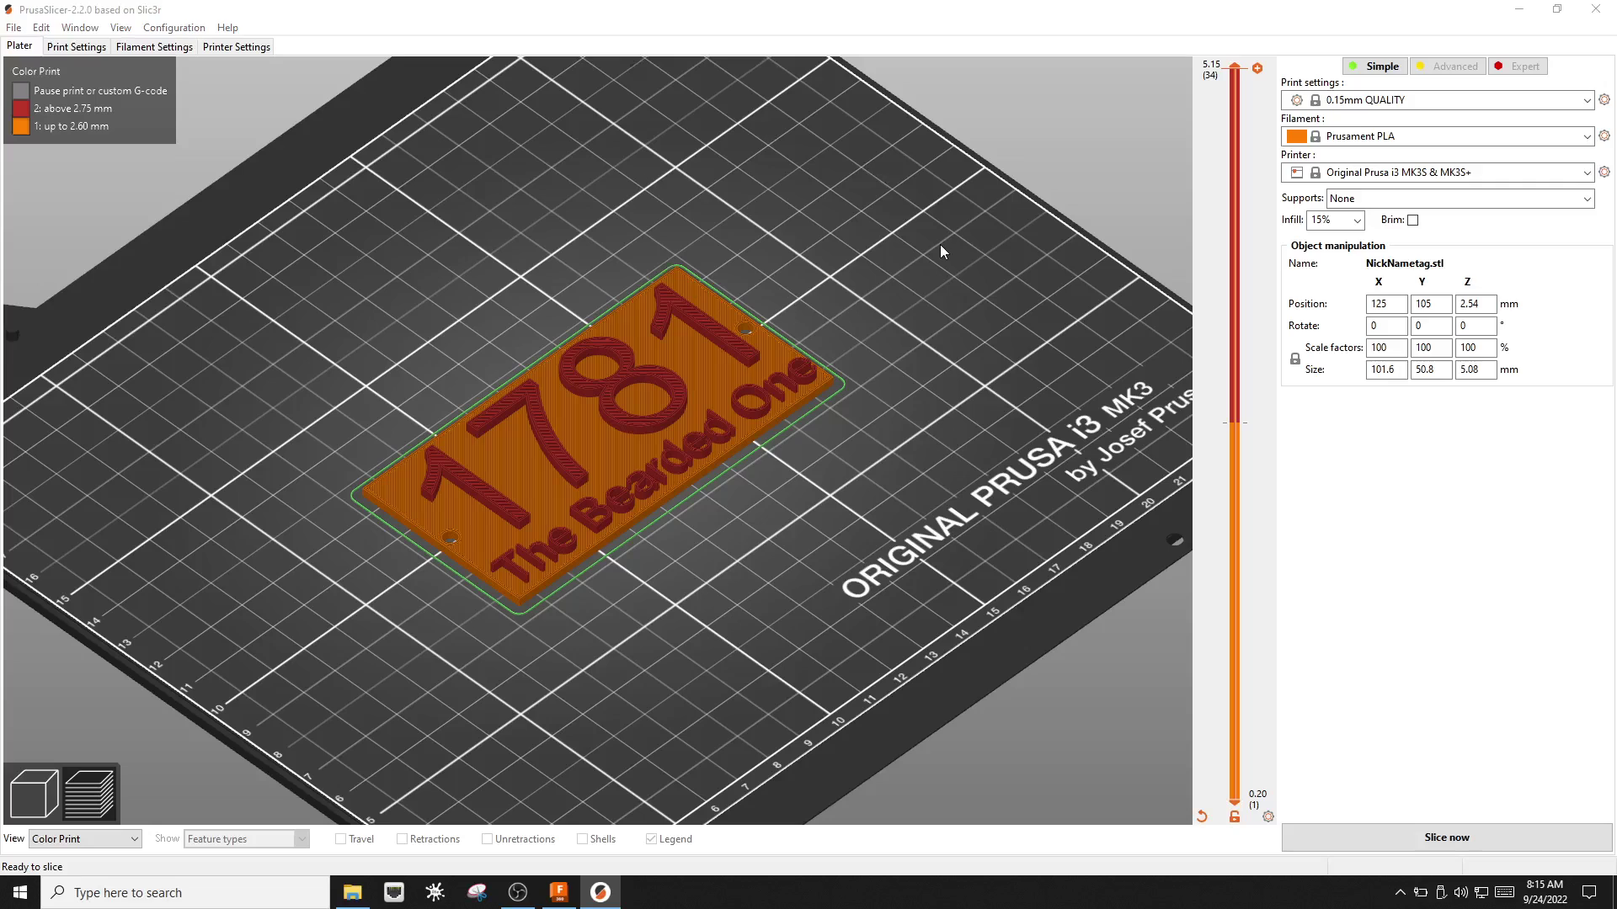
pyautogui.hotkey('alt', 'Tab')
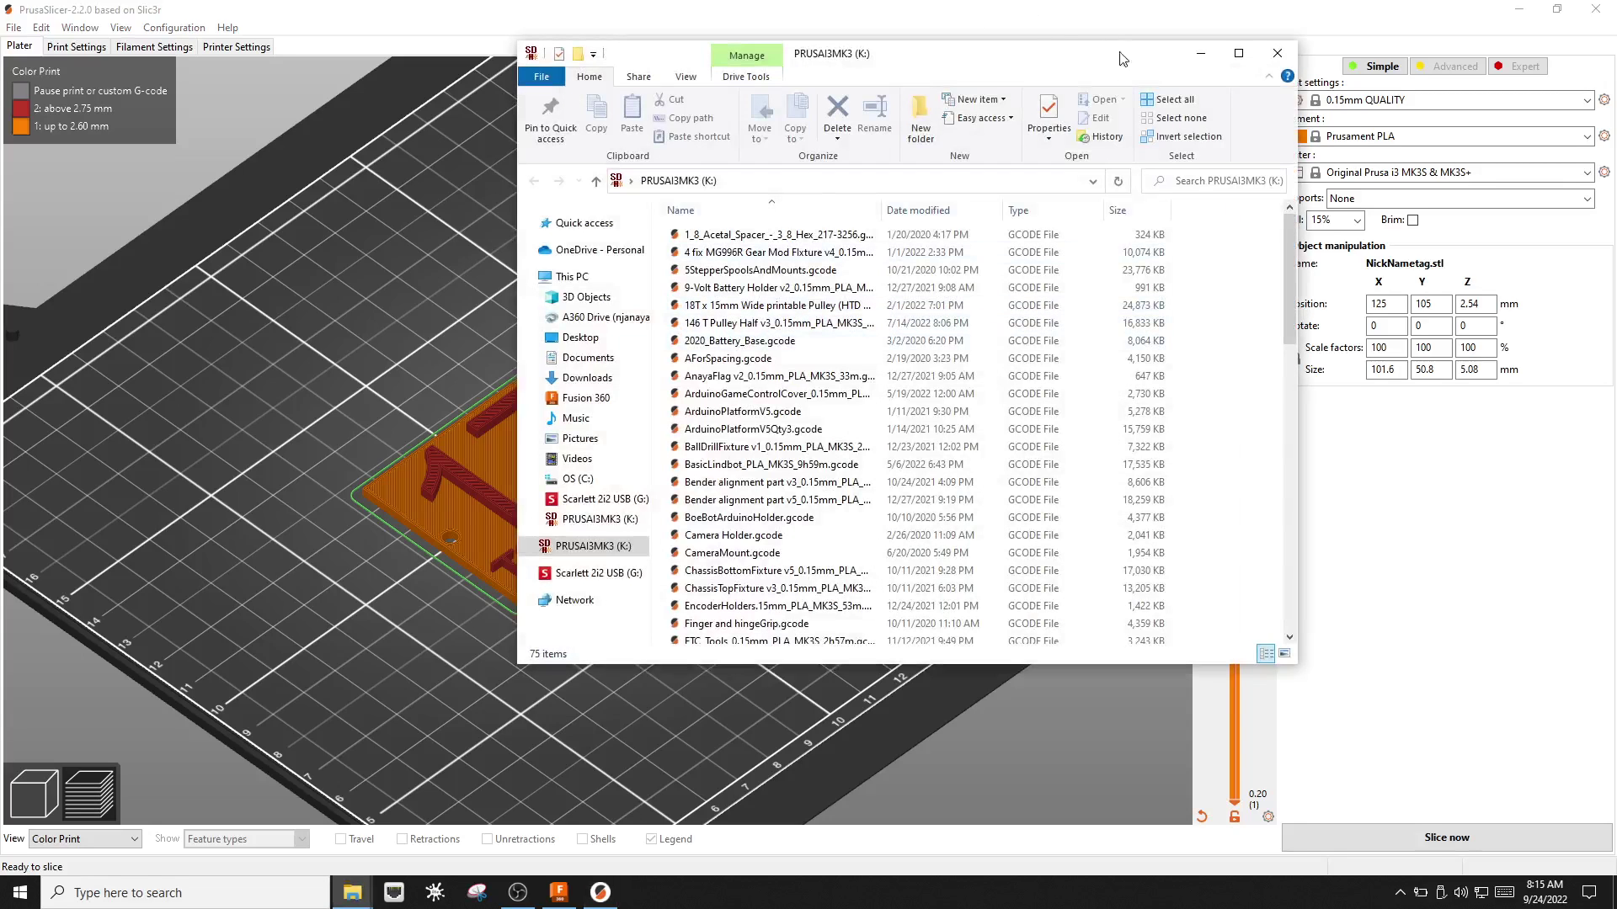
pyautogui.click(1201, 56)
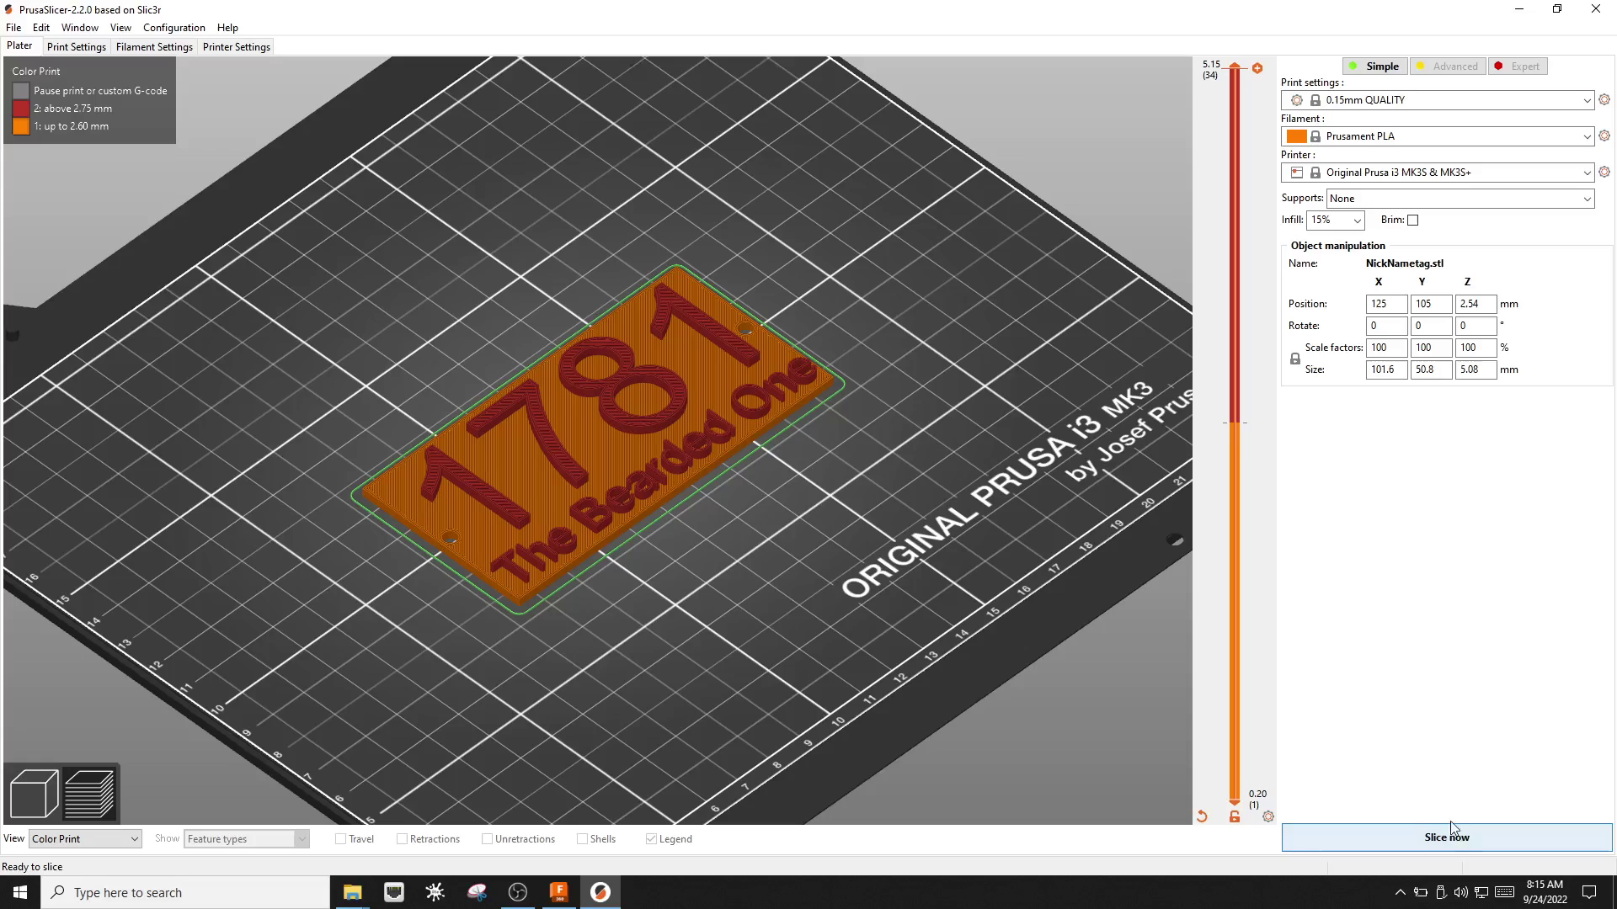
# Reslice the nametag with its color change and export the G-code to the PRUSAI3MK3 (K:) drive under the suggested file name
pyautogui.click(1453, 832)
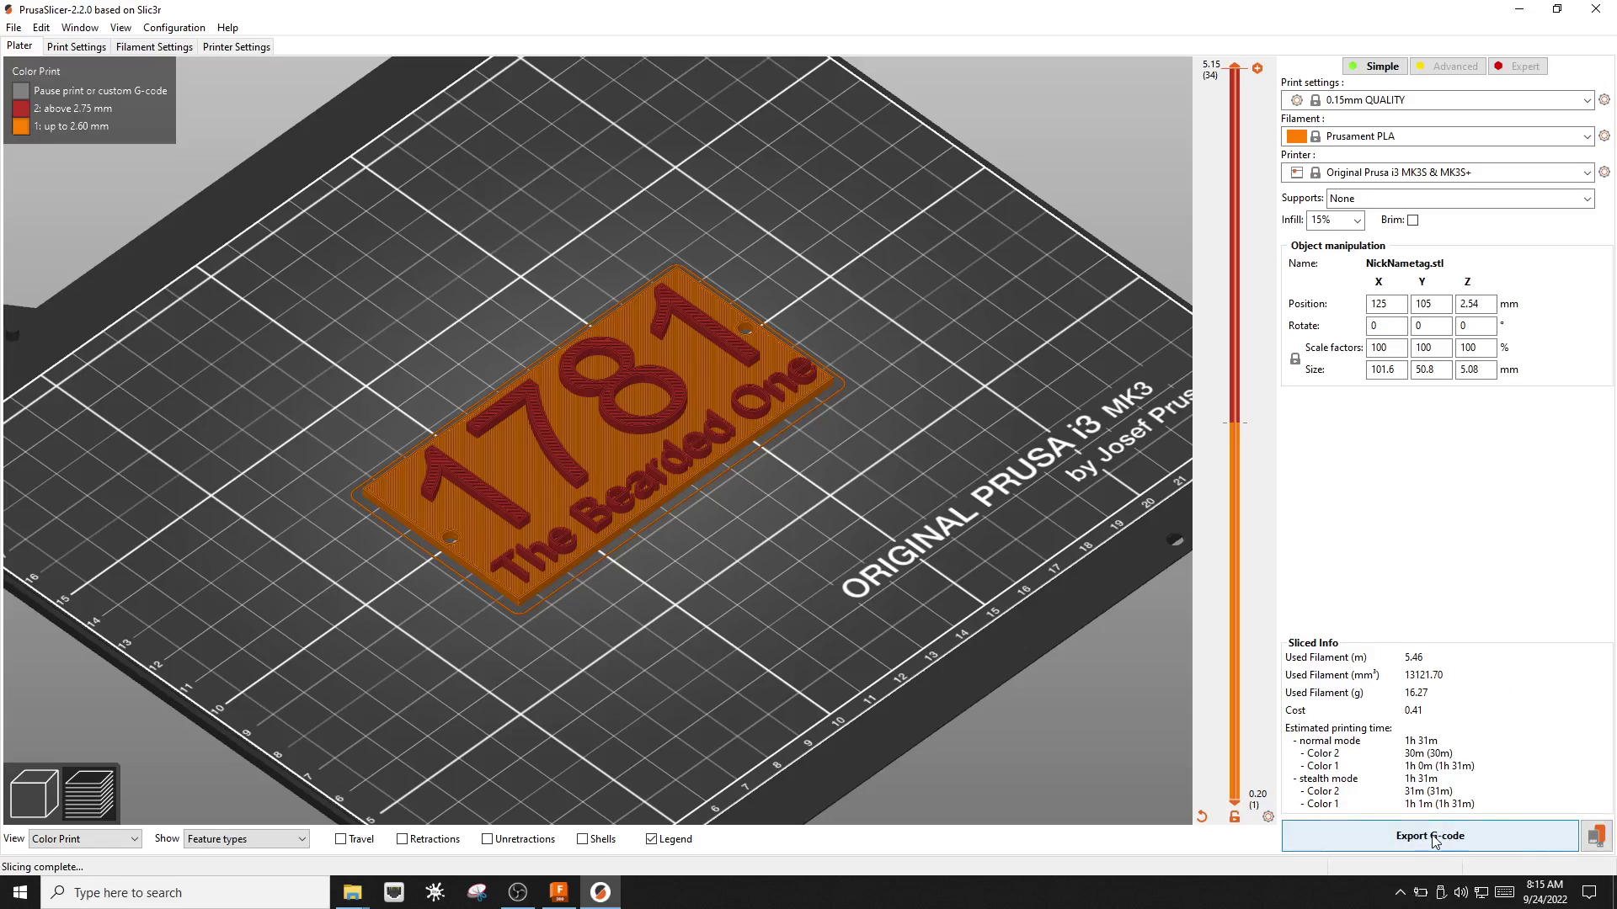
pyautogui.click(1595, 839)
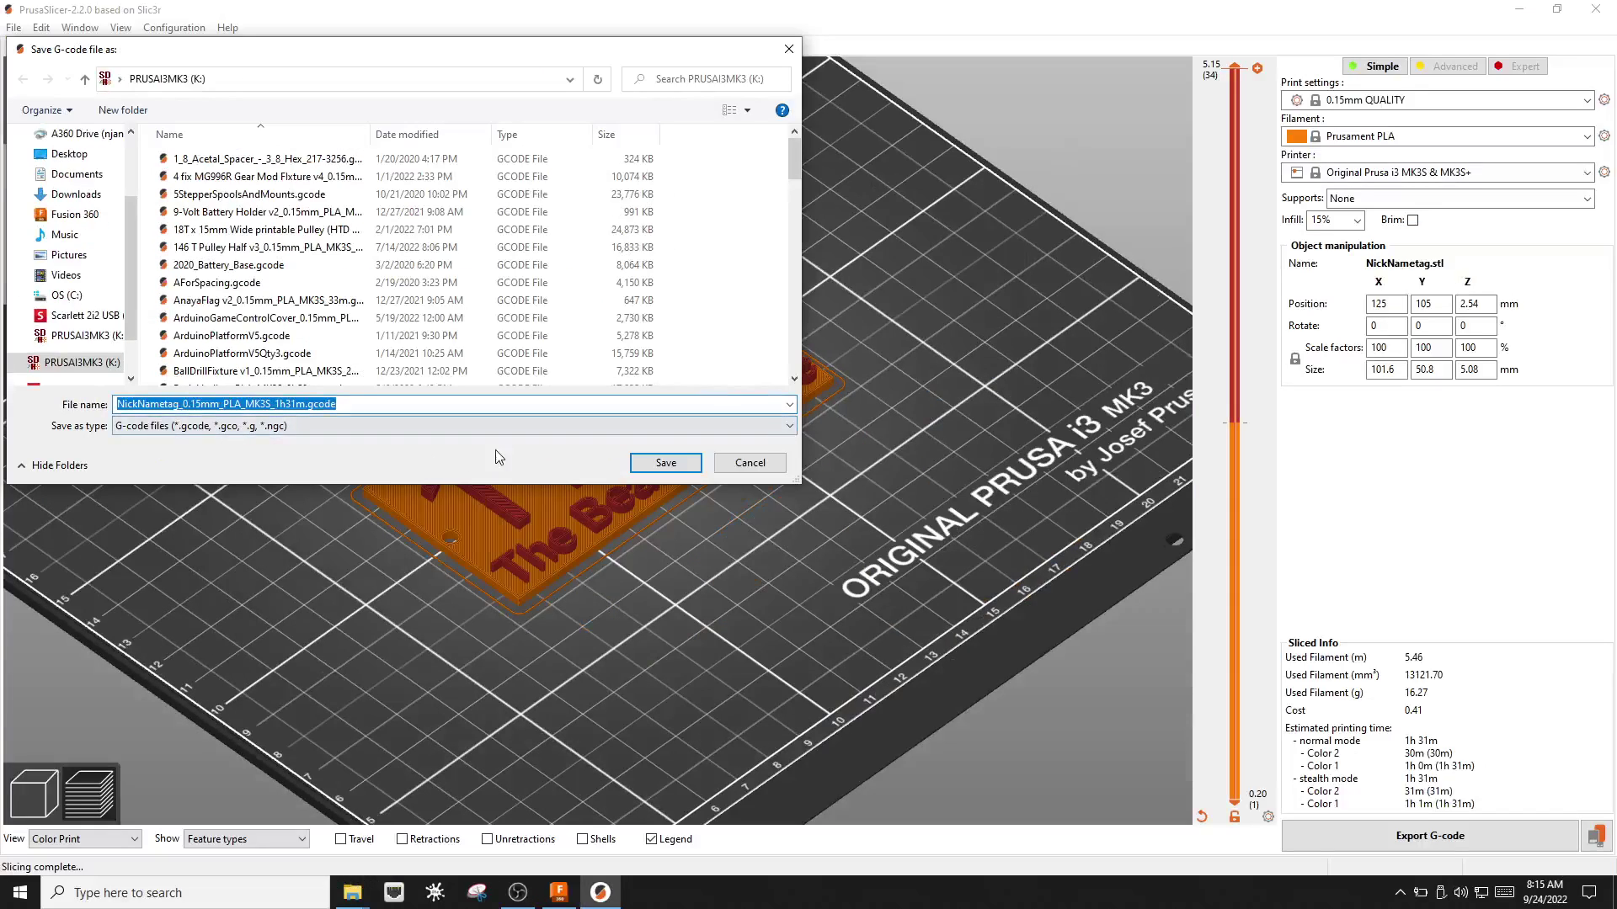
pyautogui.click(655, 468)
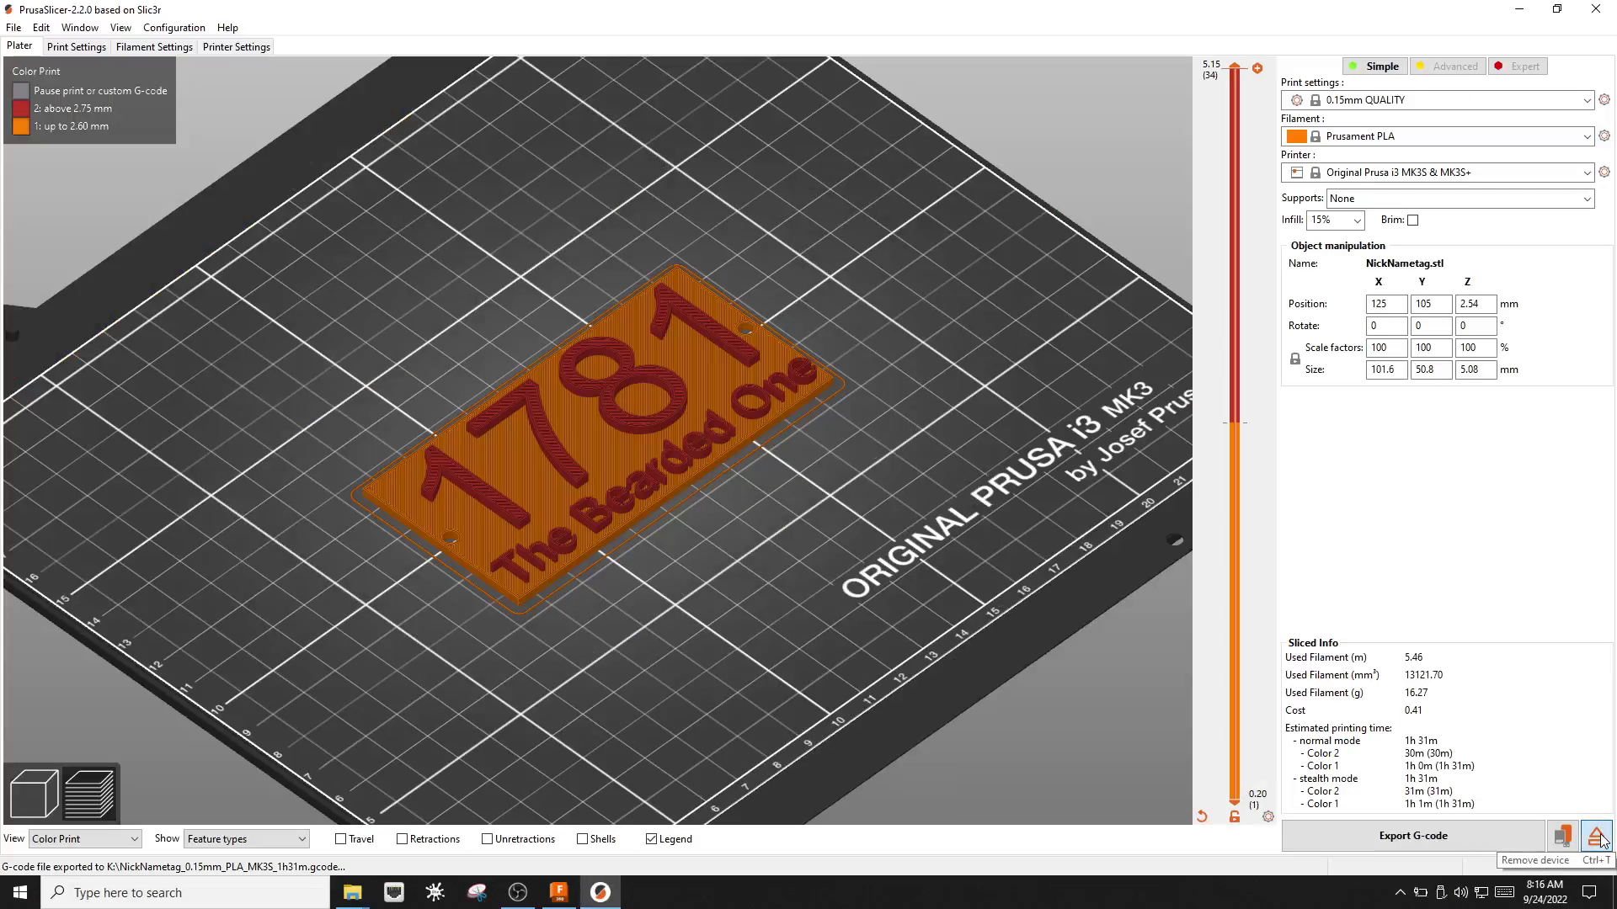
# Safely eject the PRUSAI3MK3 (K:) drive and dismiss the notice
pyautogui.click(1597, 836)
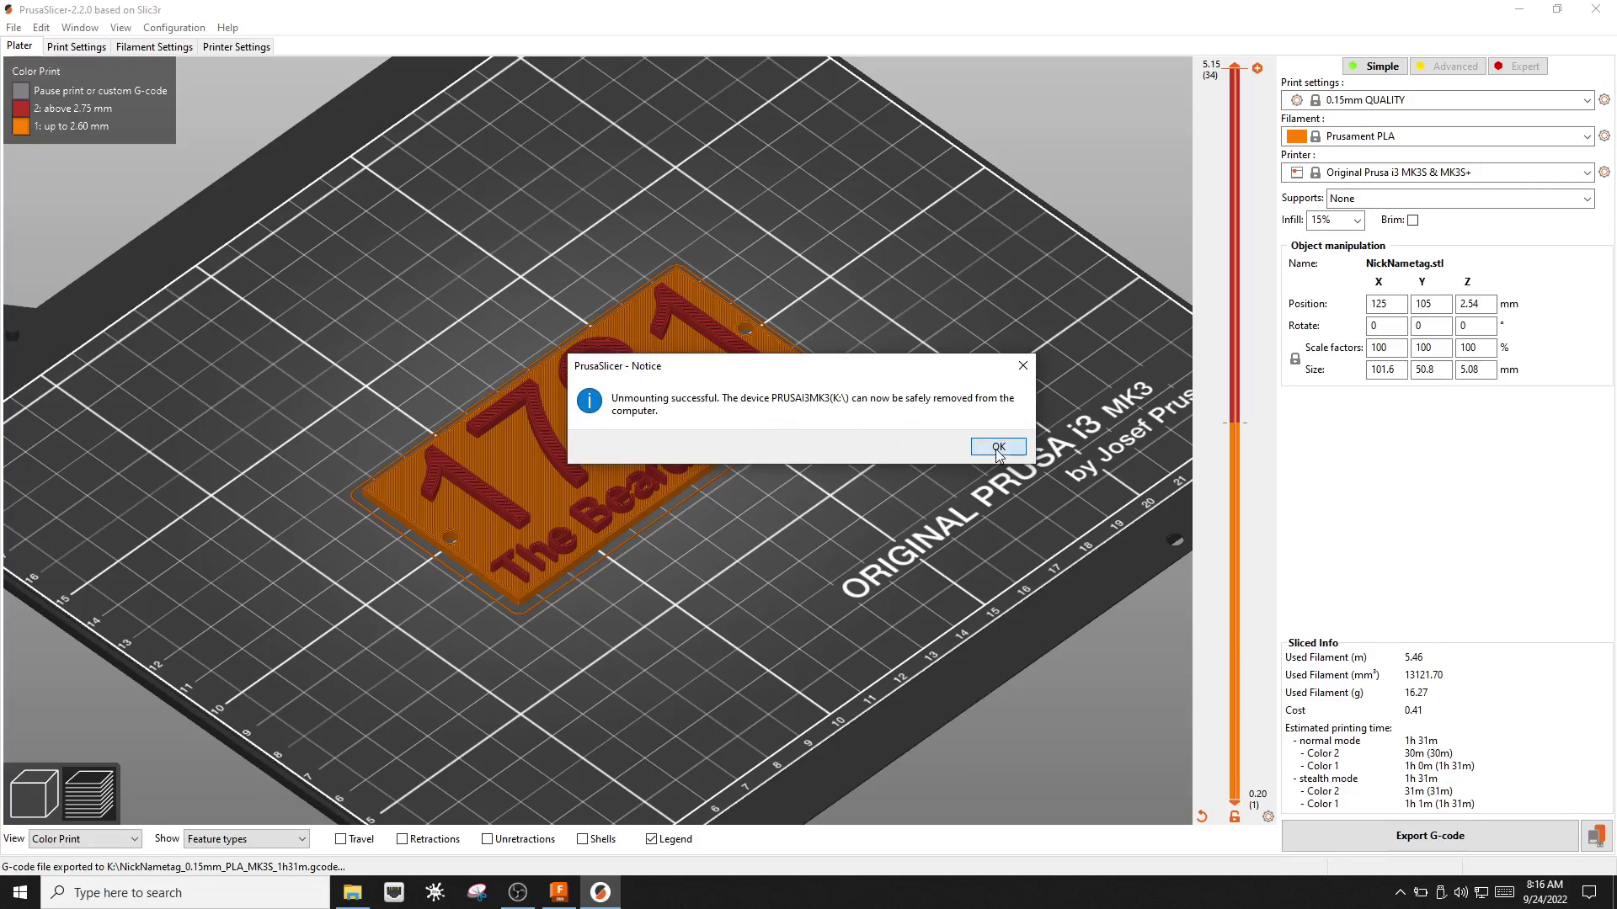
pyautogui.click(998, 447)
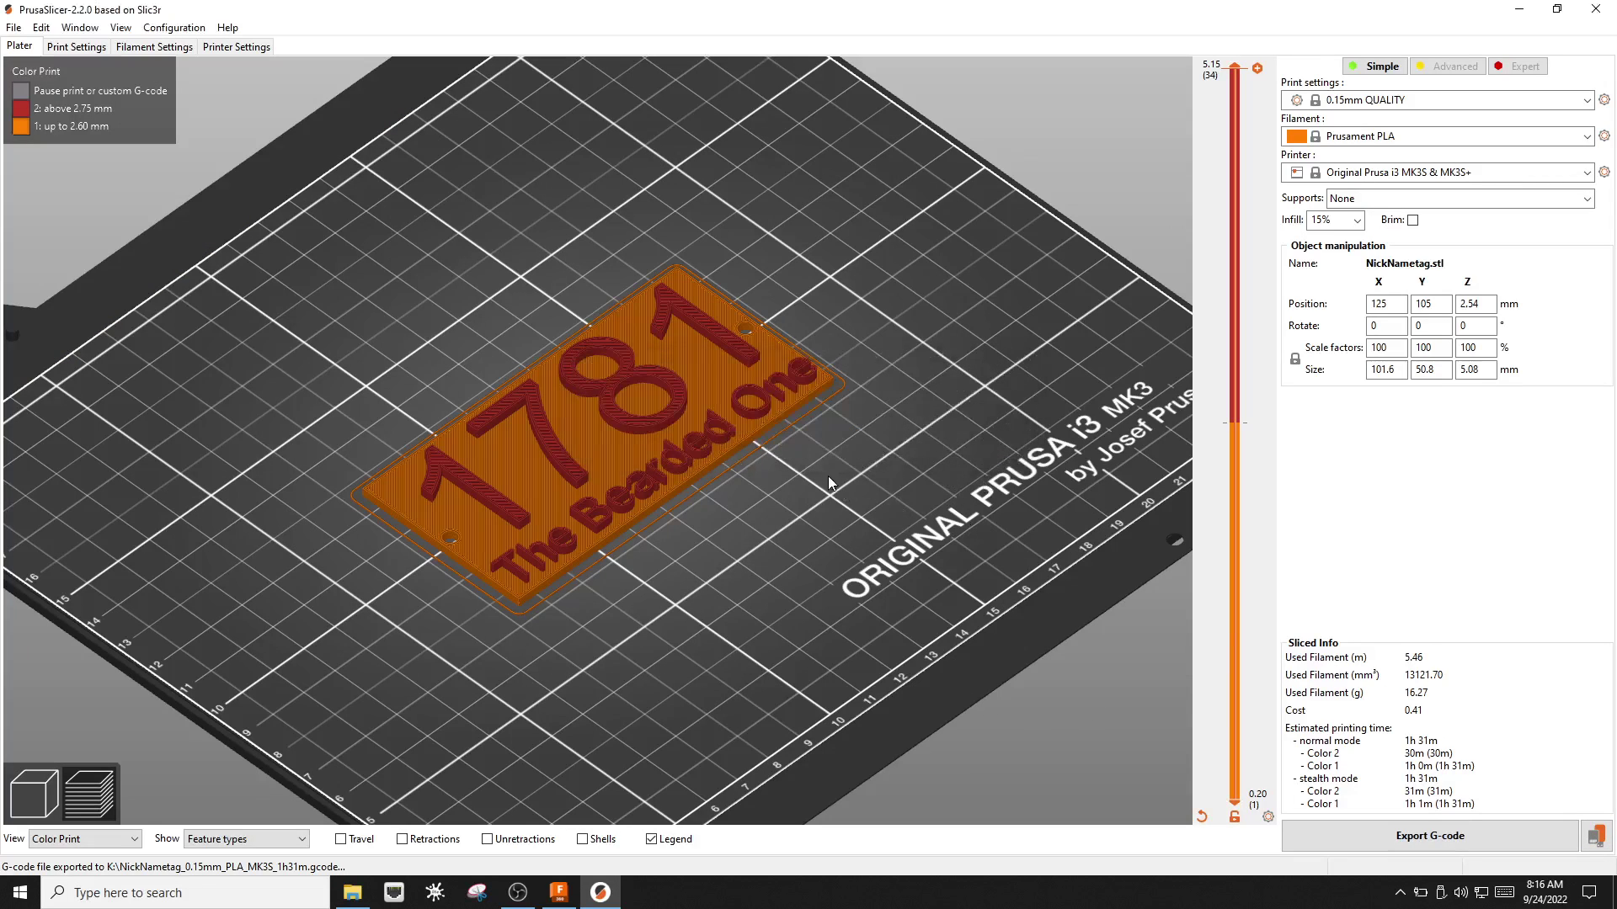